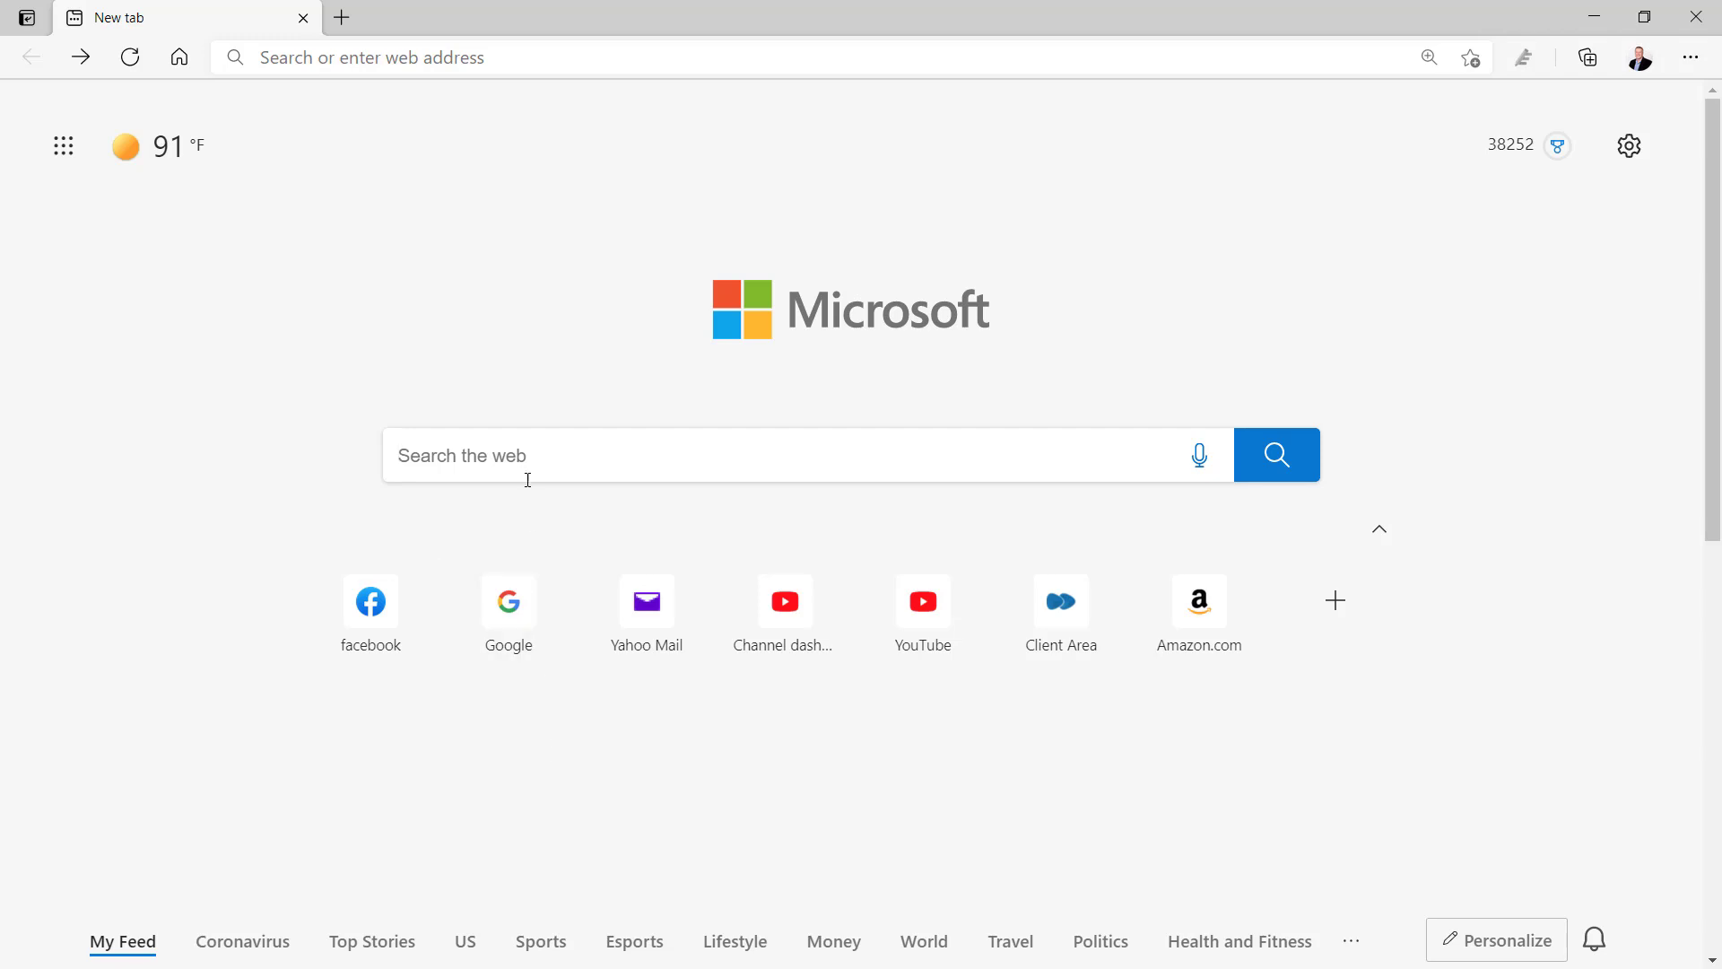
Step: Search Bing for 'export word document to powerpoint' and browse the results
{"action": "left_click", "coordinate": [529, 458]}
{"action": "type", "text": "export word document to powerpoint"}
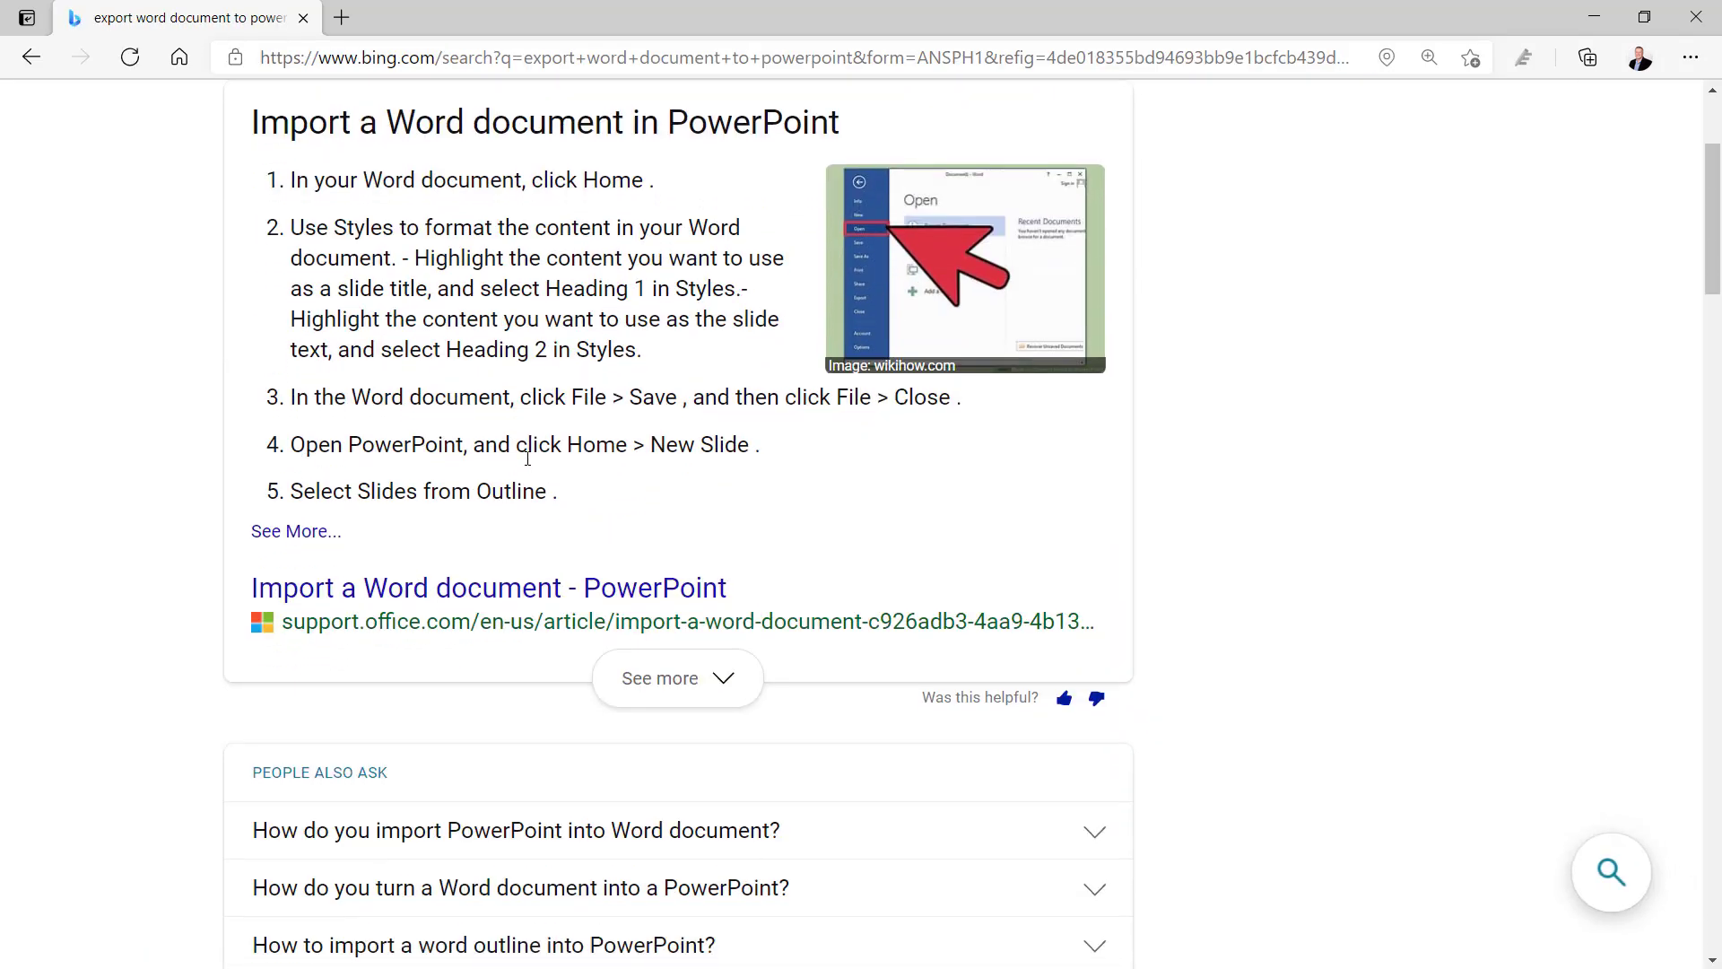
{"action": "scroll", "coordinate": [528, 457], "scroll_direction": "down", "scroll_amount": 3}
{"action": "scroll", "coordinate": [527, 458], "scroll_direction": "down", "scroll_amount": 2}
{"action": "scroll", "coordinate": [530, 466], "scroll_direction": "down", "scroll_amount": 2}
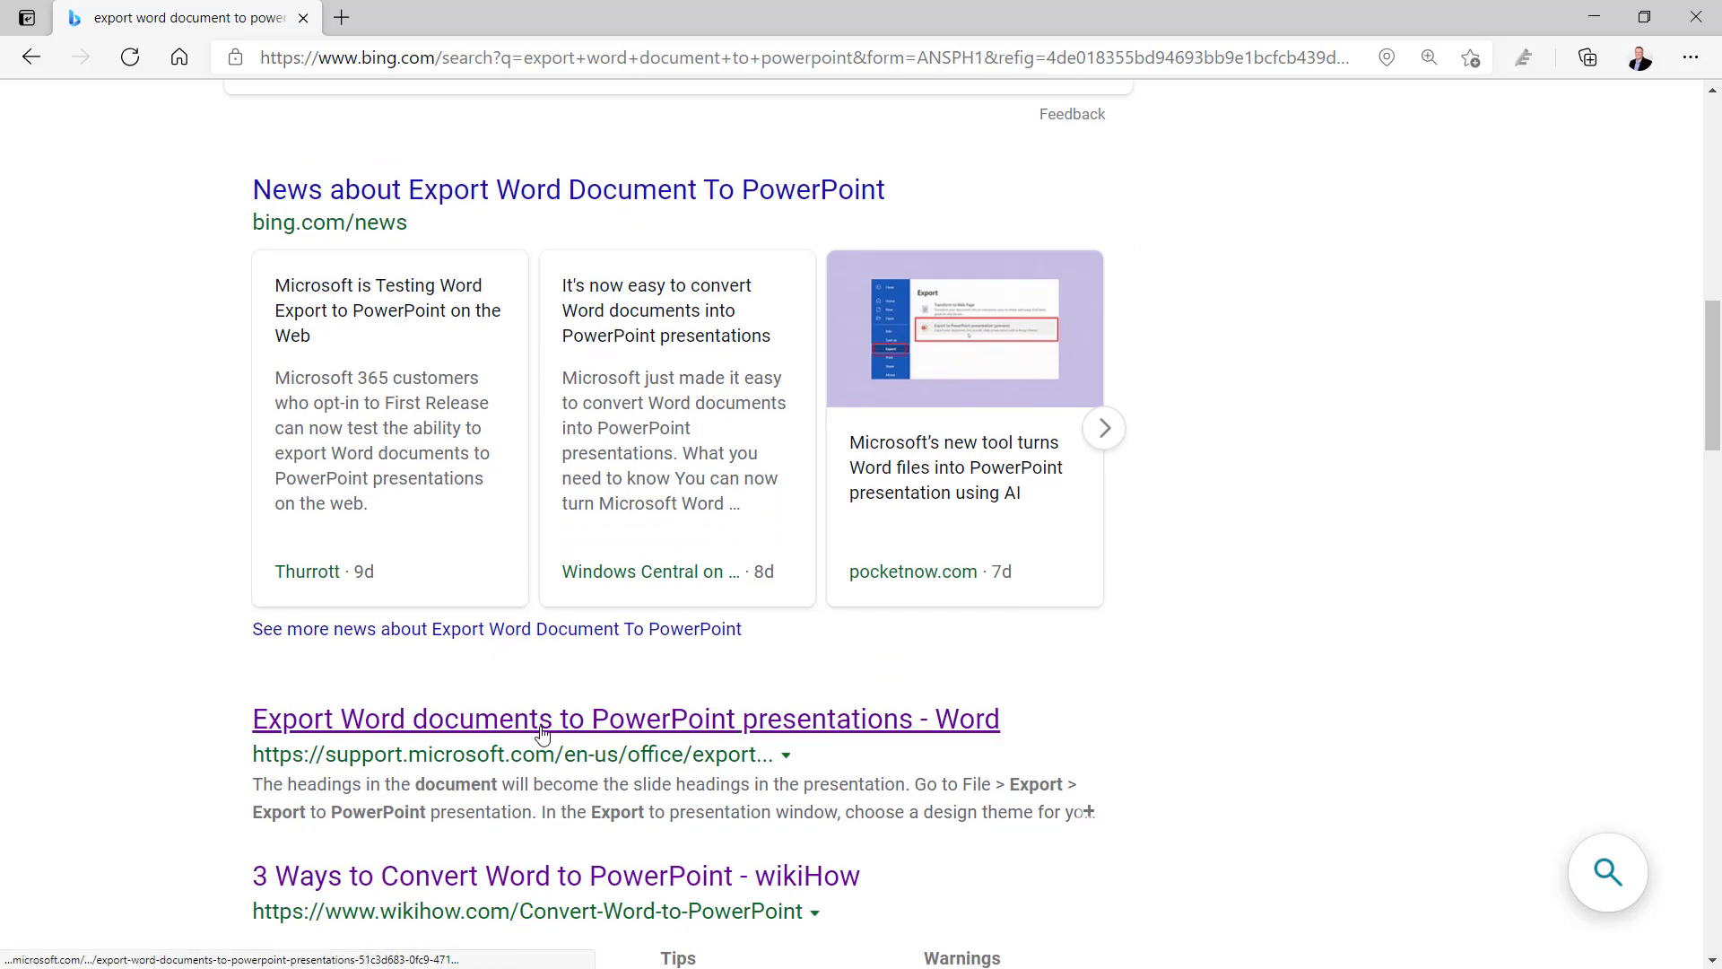
Step: Open the 'Export Word documents to PowerPoint presentations' article and highlight its AI-imagery and Word Web App phrases
{"action": "left_click", "coordinate": [469, 727]}
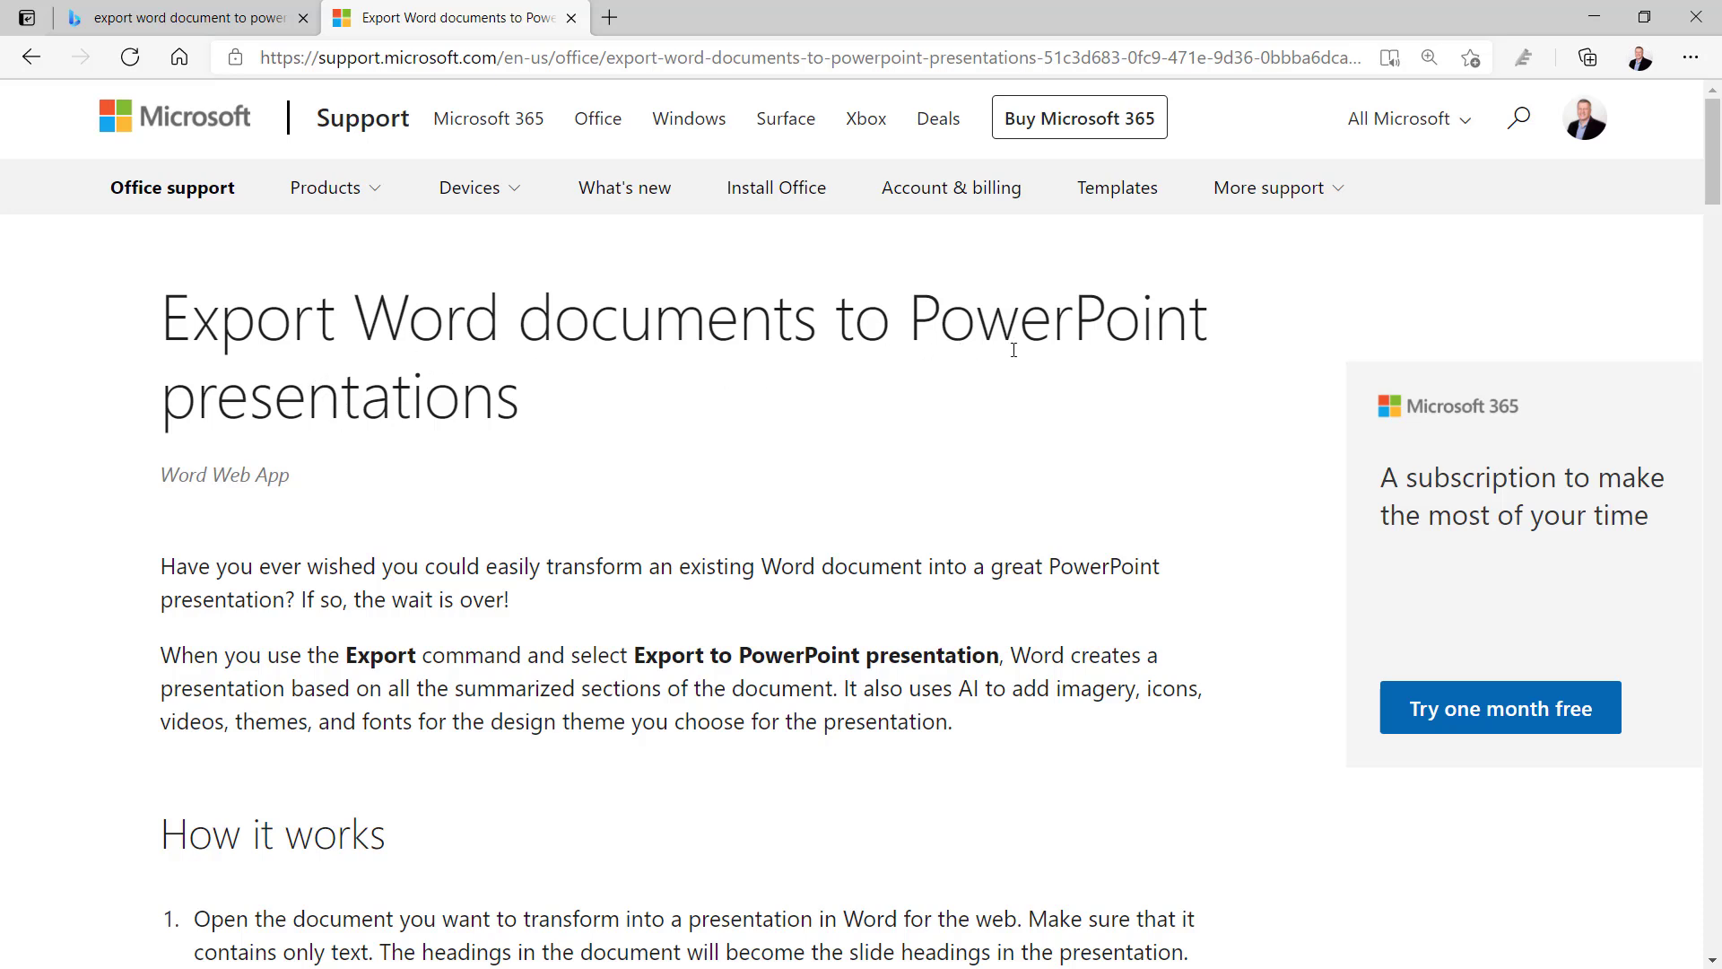
{"action": "left_click_drag", "start_coordinate": [959, 689], "coordinate": [1208, 706]}
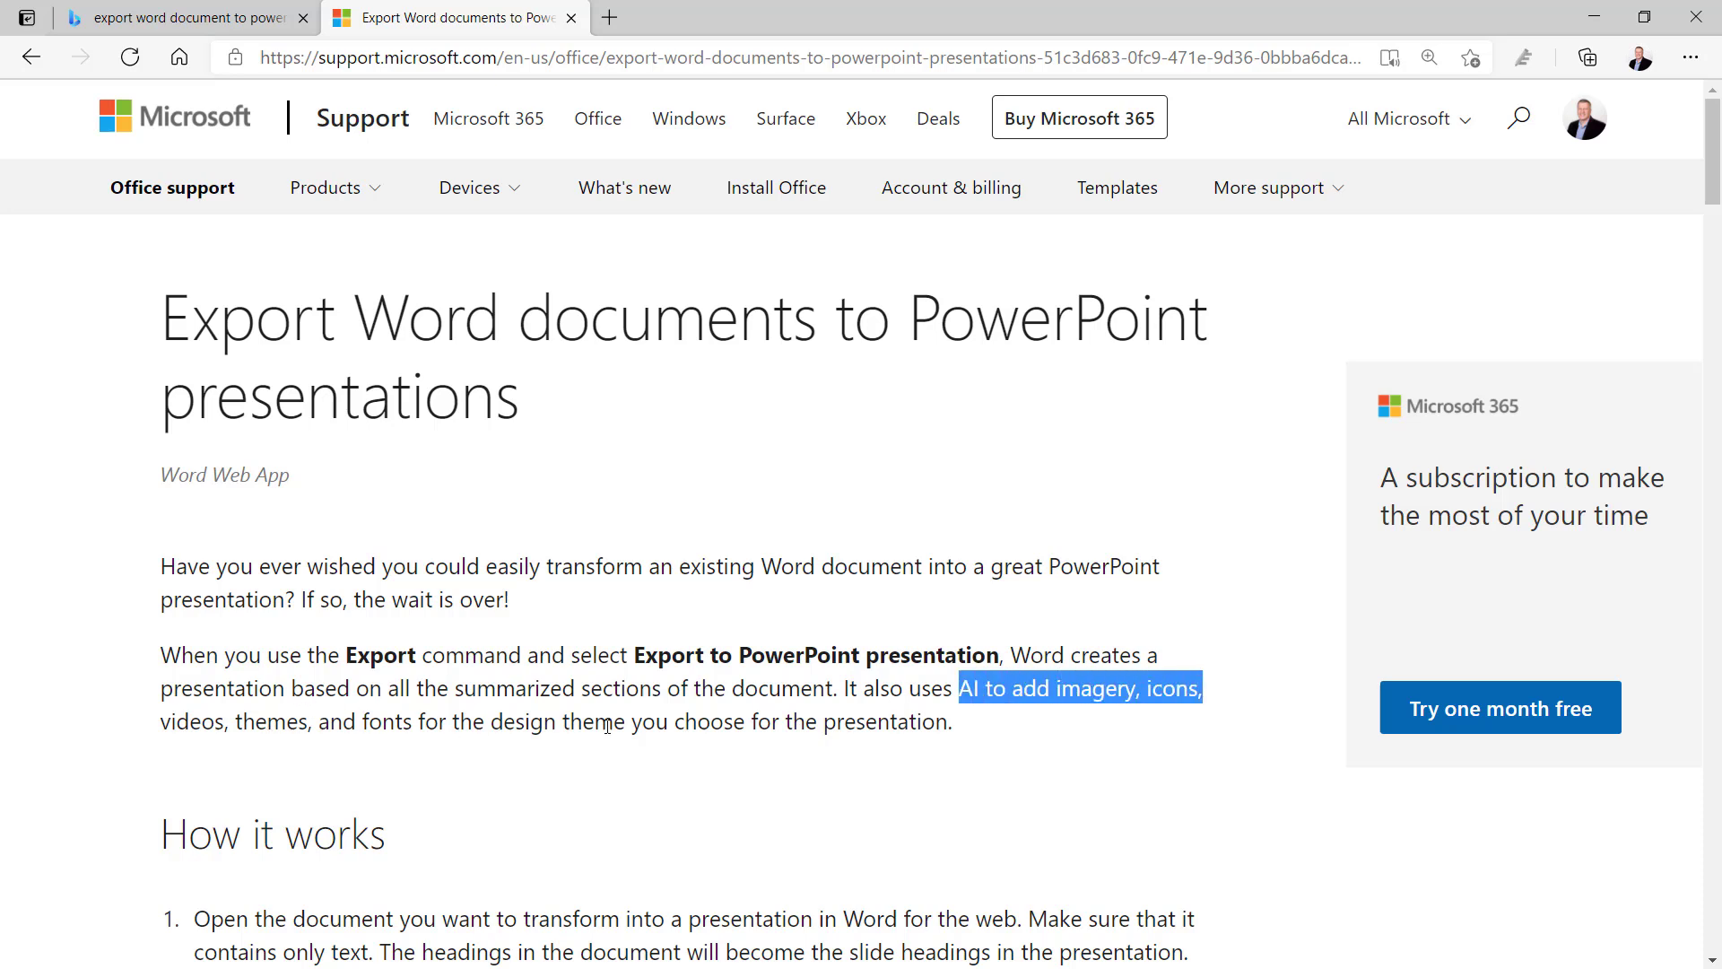
{"action": "left_click", "coordinate": [324, 487]}
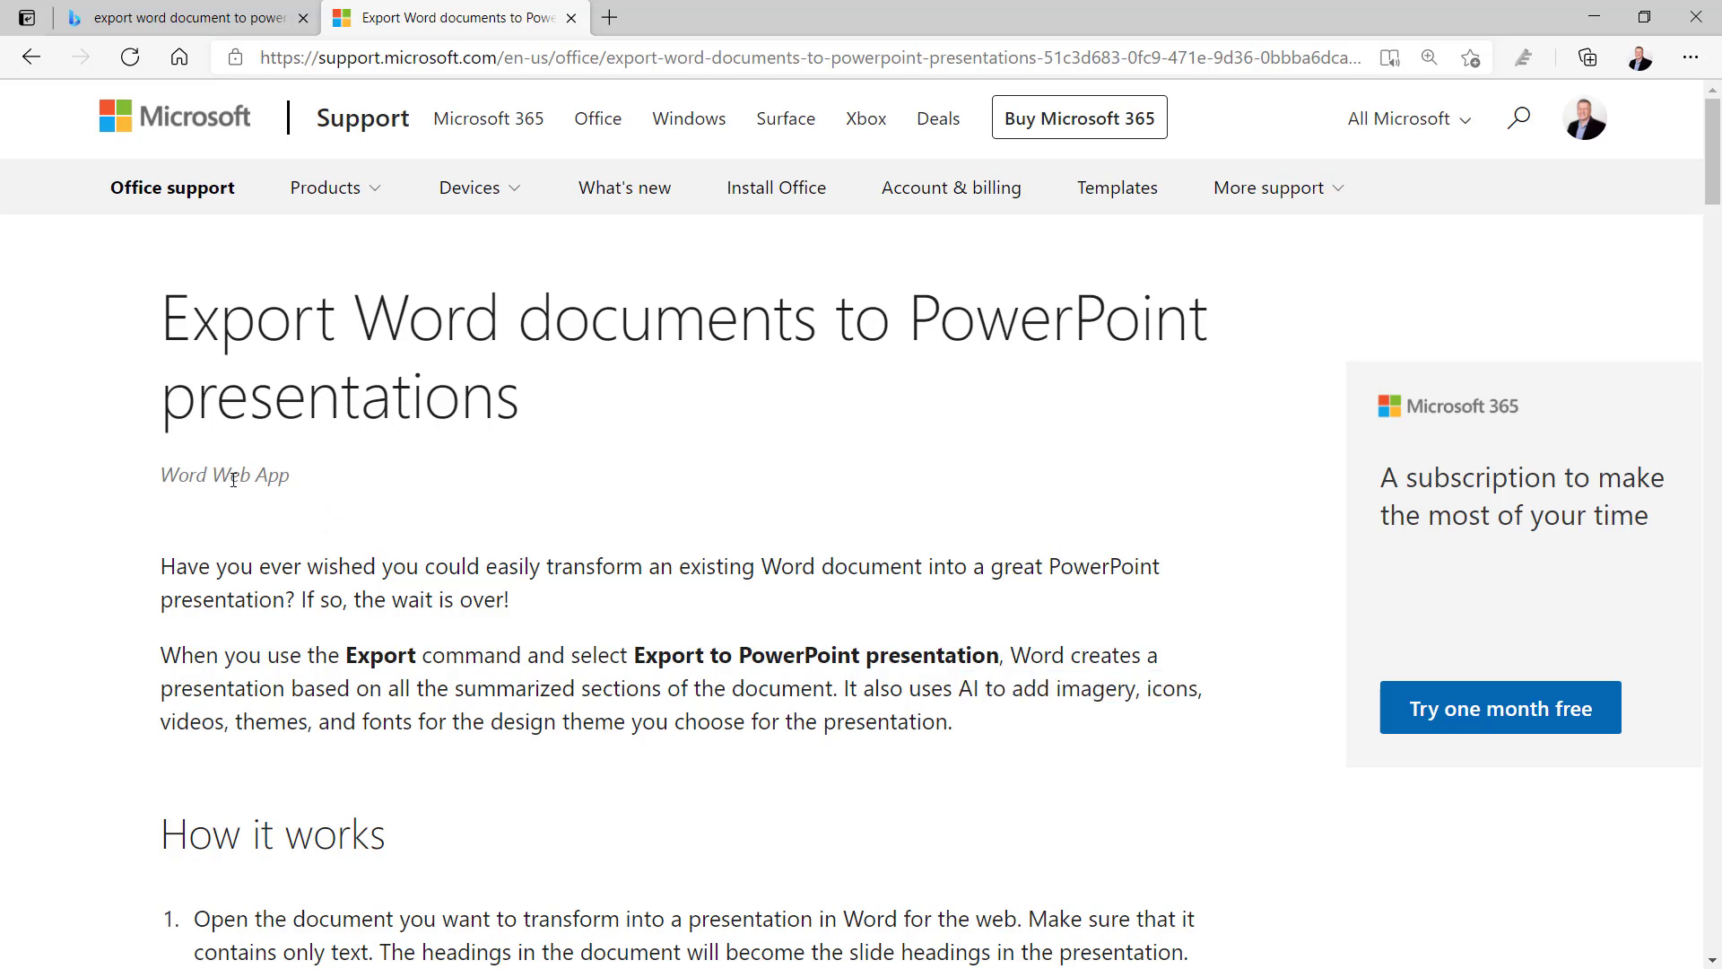
{"action": "left_click_drag", "start_coordinate": [166, 473], "coordinate": [290, 480]}
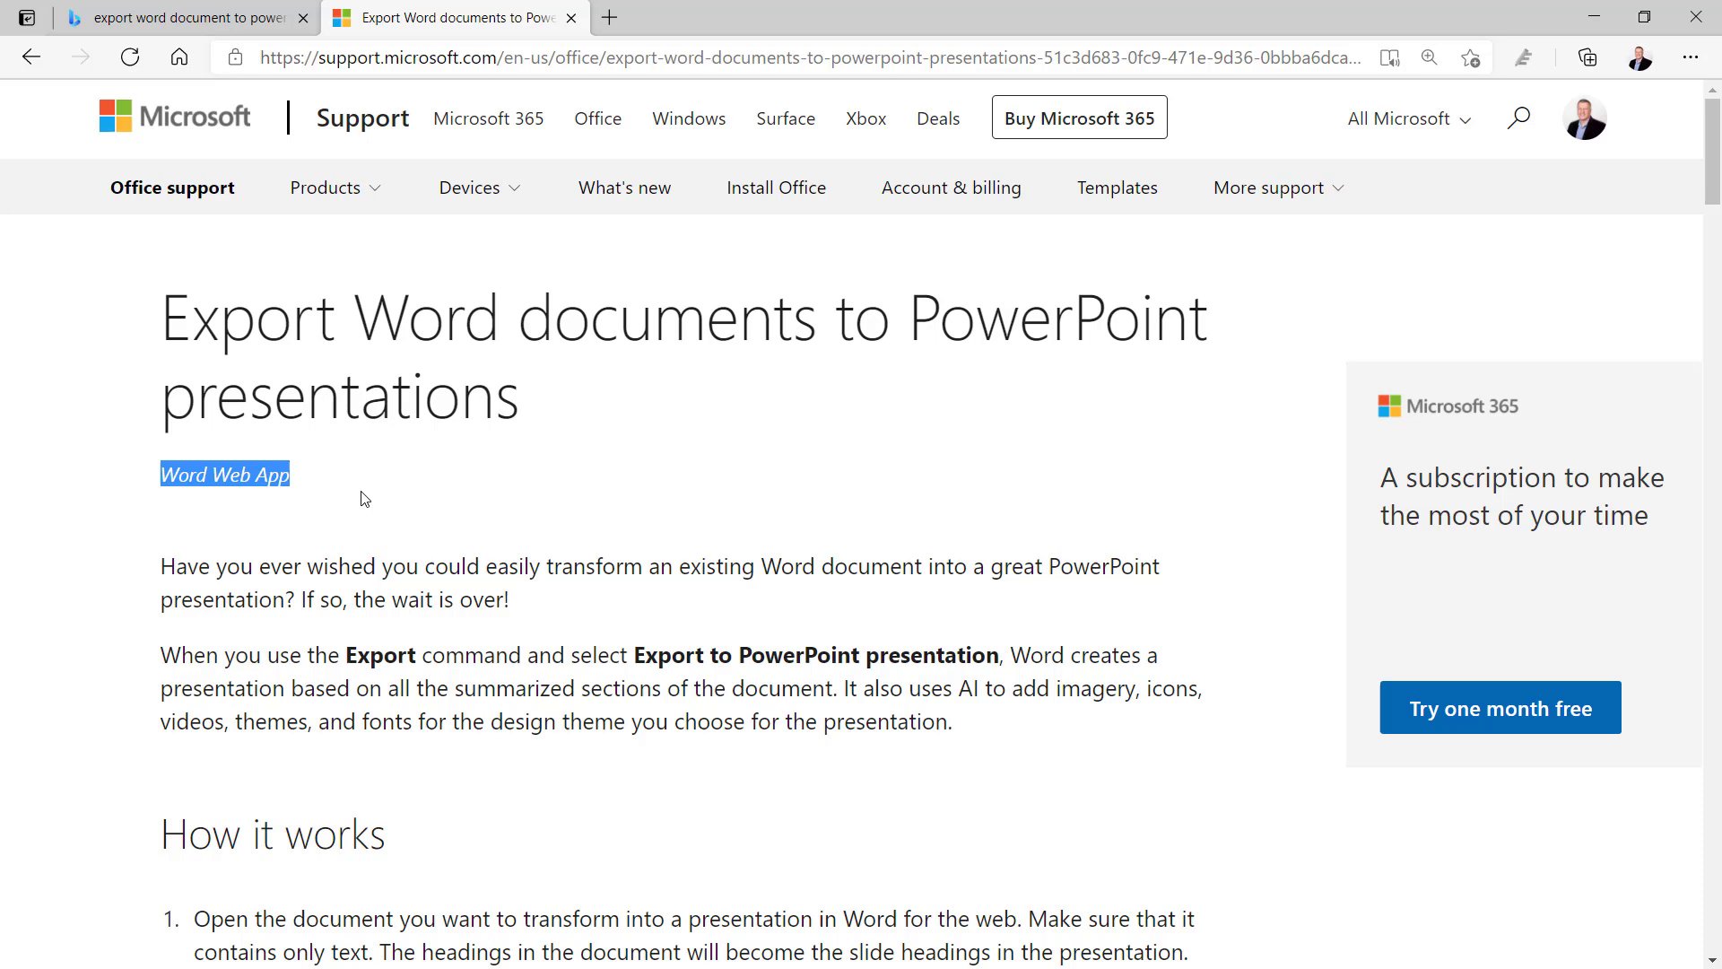
{"action": "left_click", "coordinate": [361, 499]}
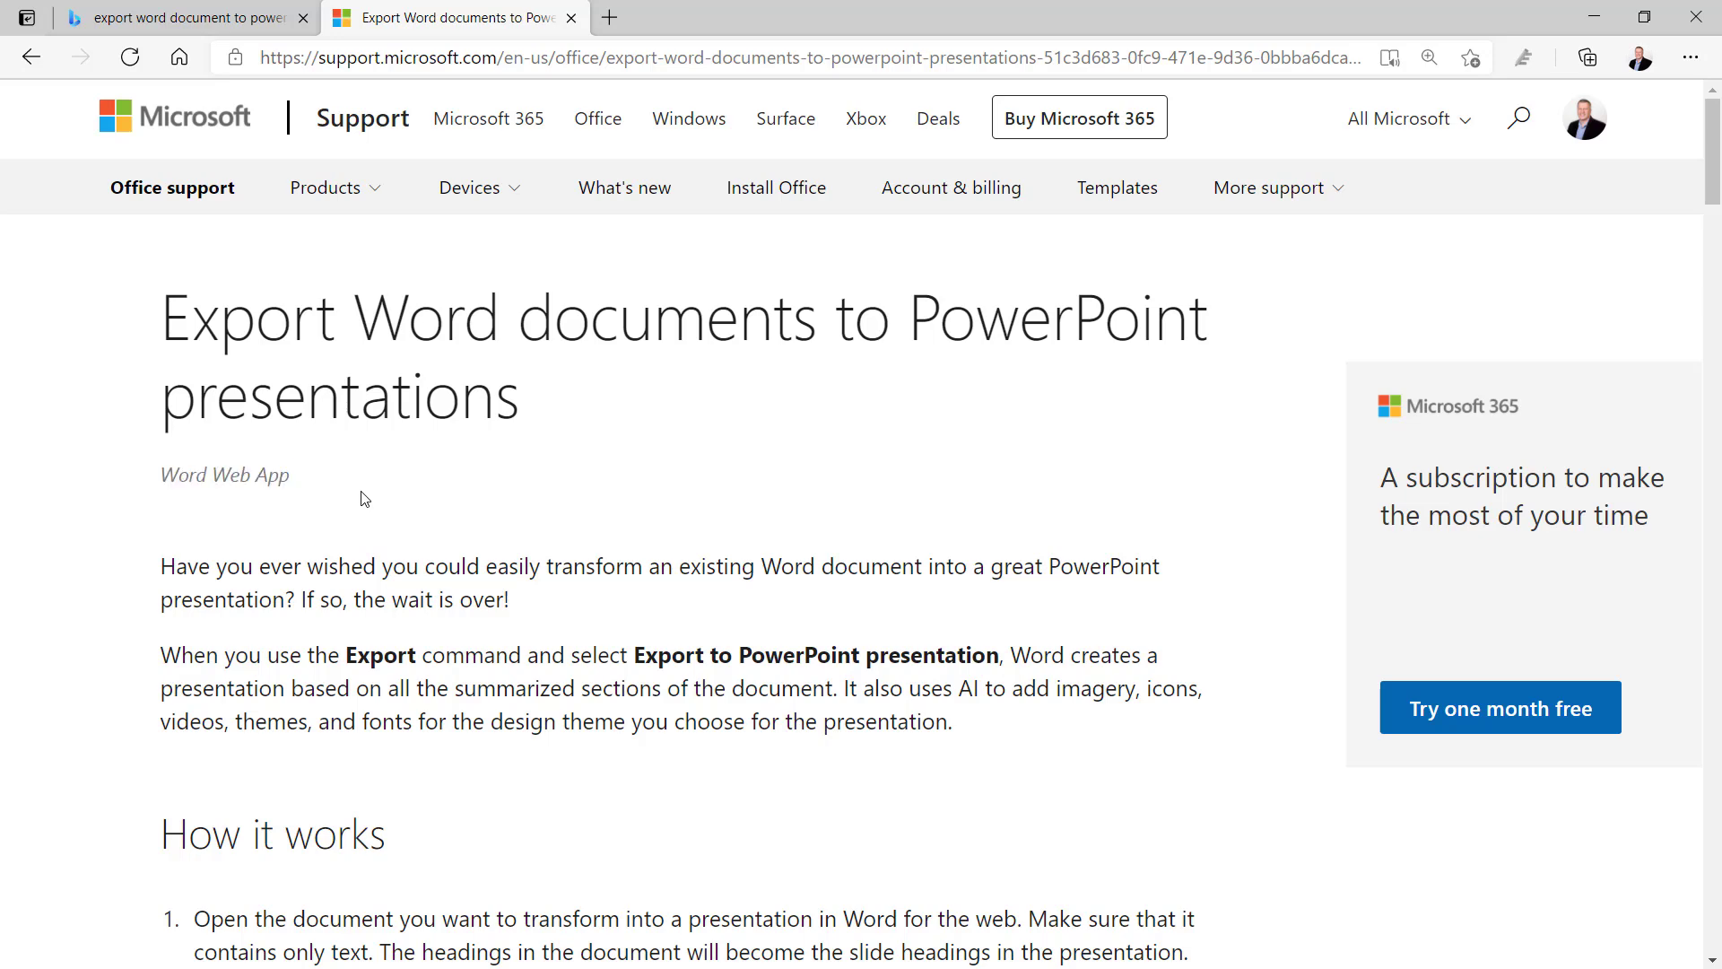
Step: Go to office.com from the Bing tab and create blank Word document 'Document 7'
{"action": "left_click", "coordinate": [224, 19]}
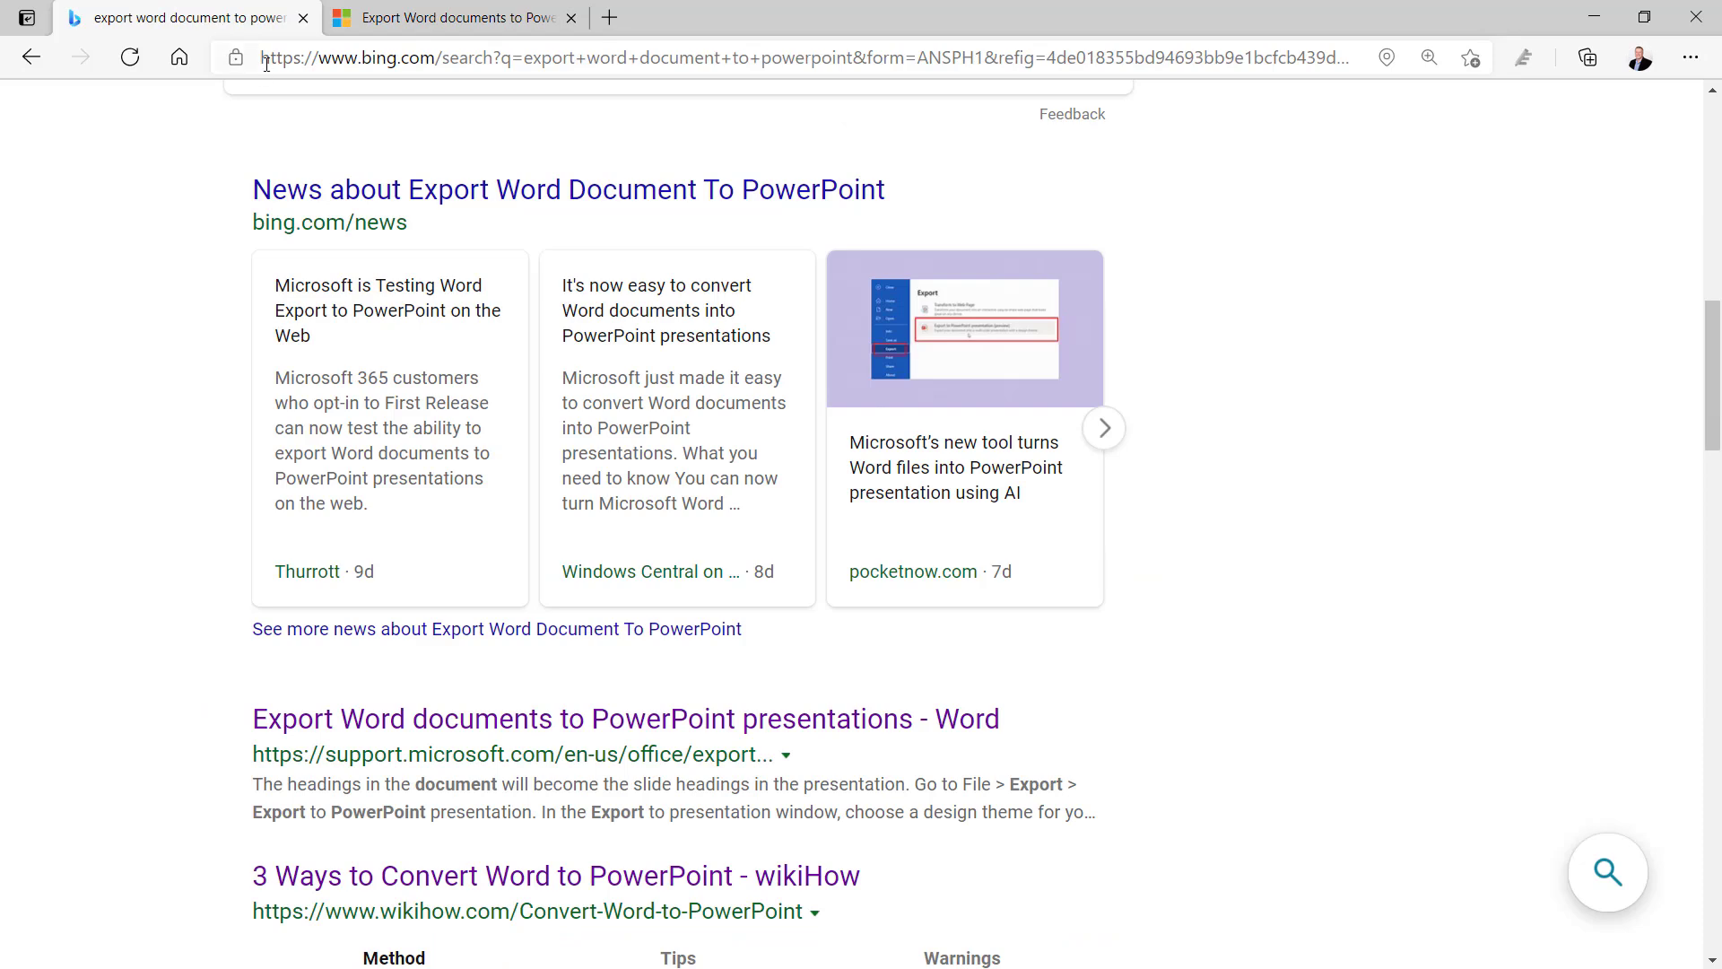
{"action": "left_click", "coordinate": [296, 58]}
{"action": "type", "text": "http://www.office.com"}
{"action": "key", "text": "Return"}
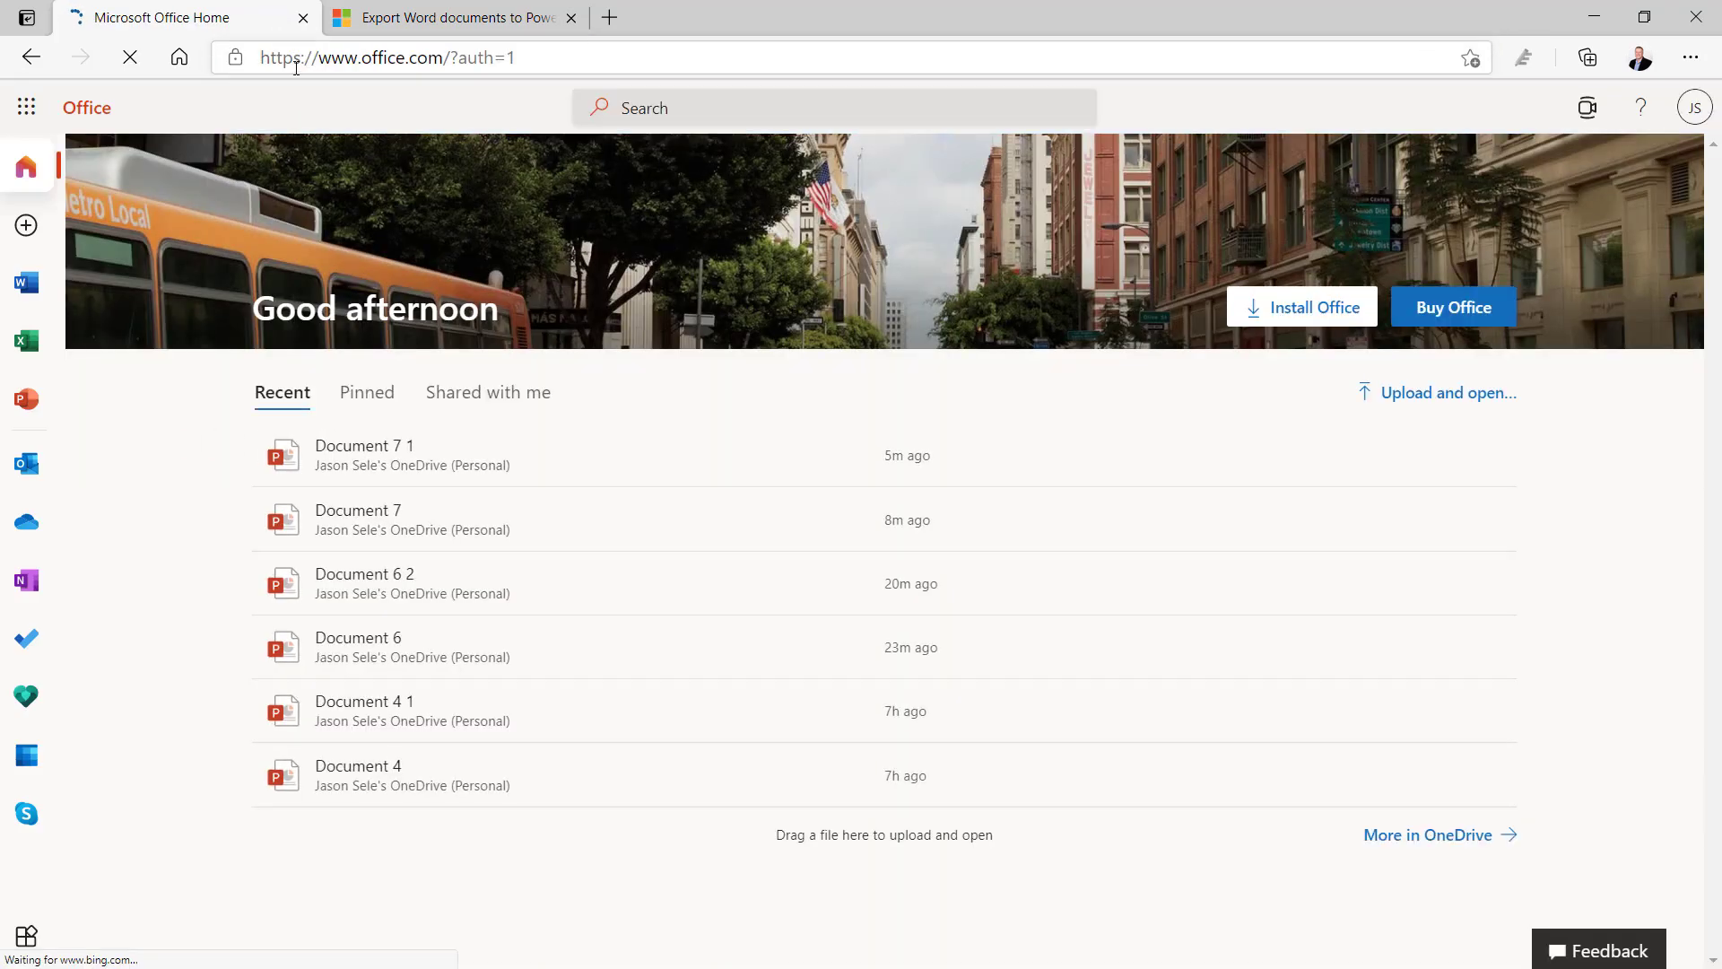
{"action": "left_click", "coordinate": [26, 281]}
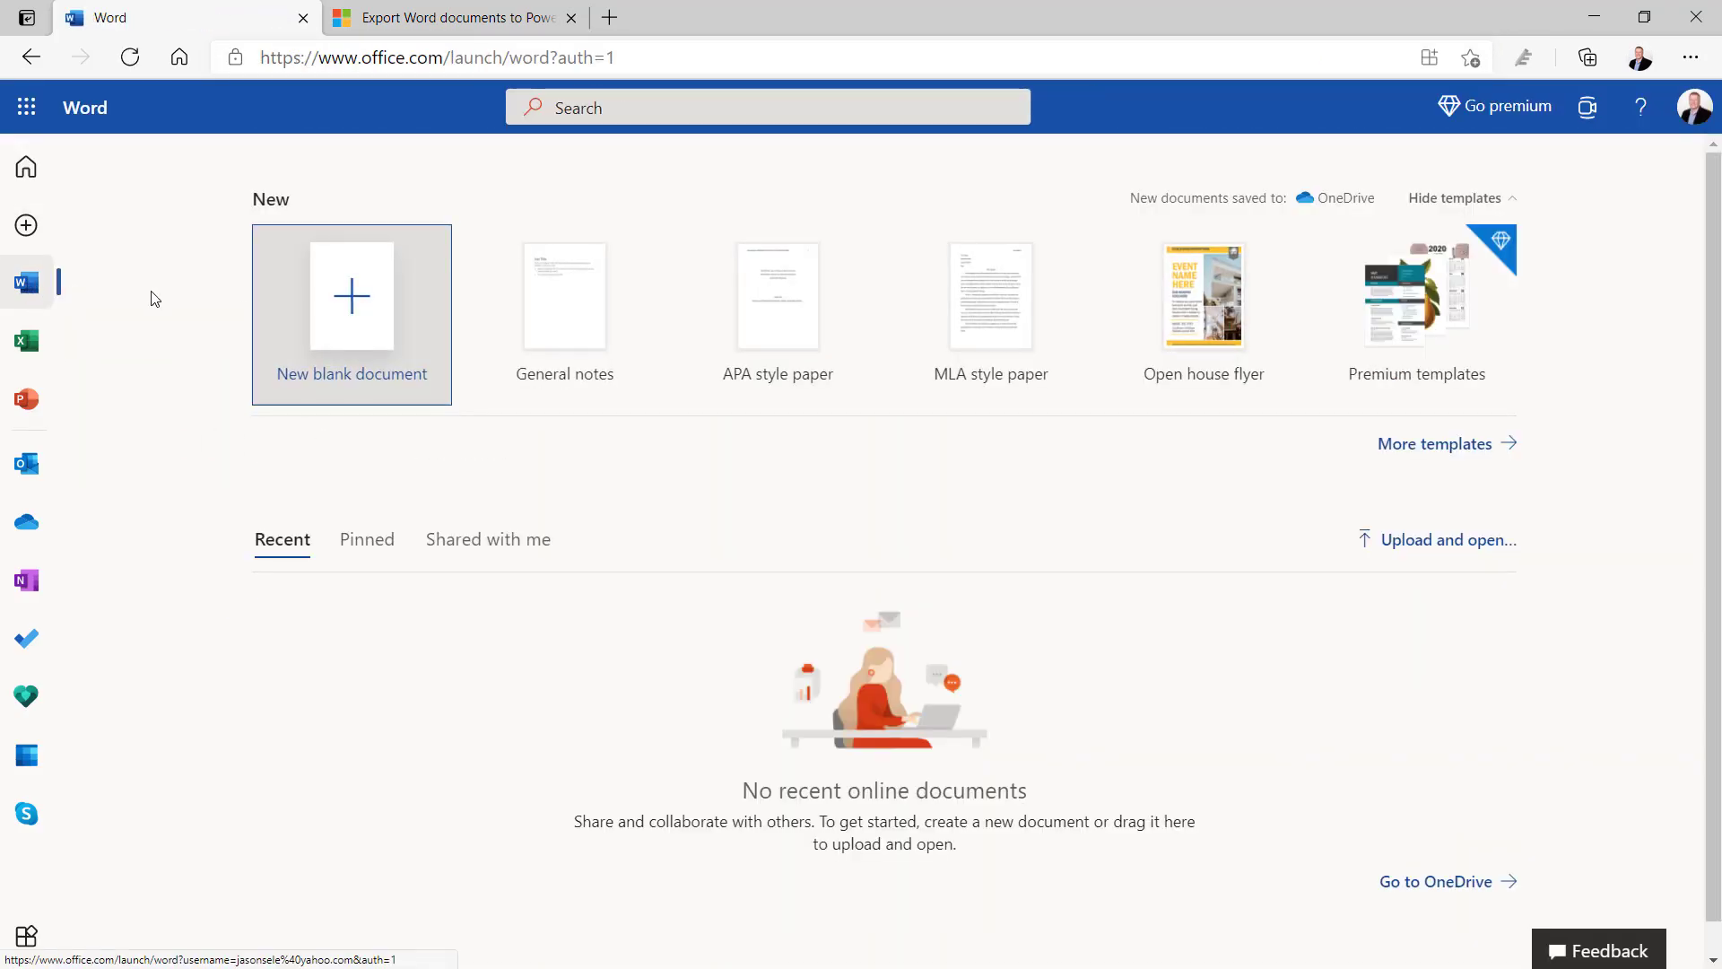
{"action": "left_click", "coordinate": [352, 293]}
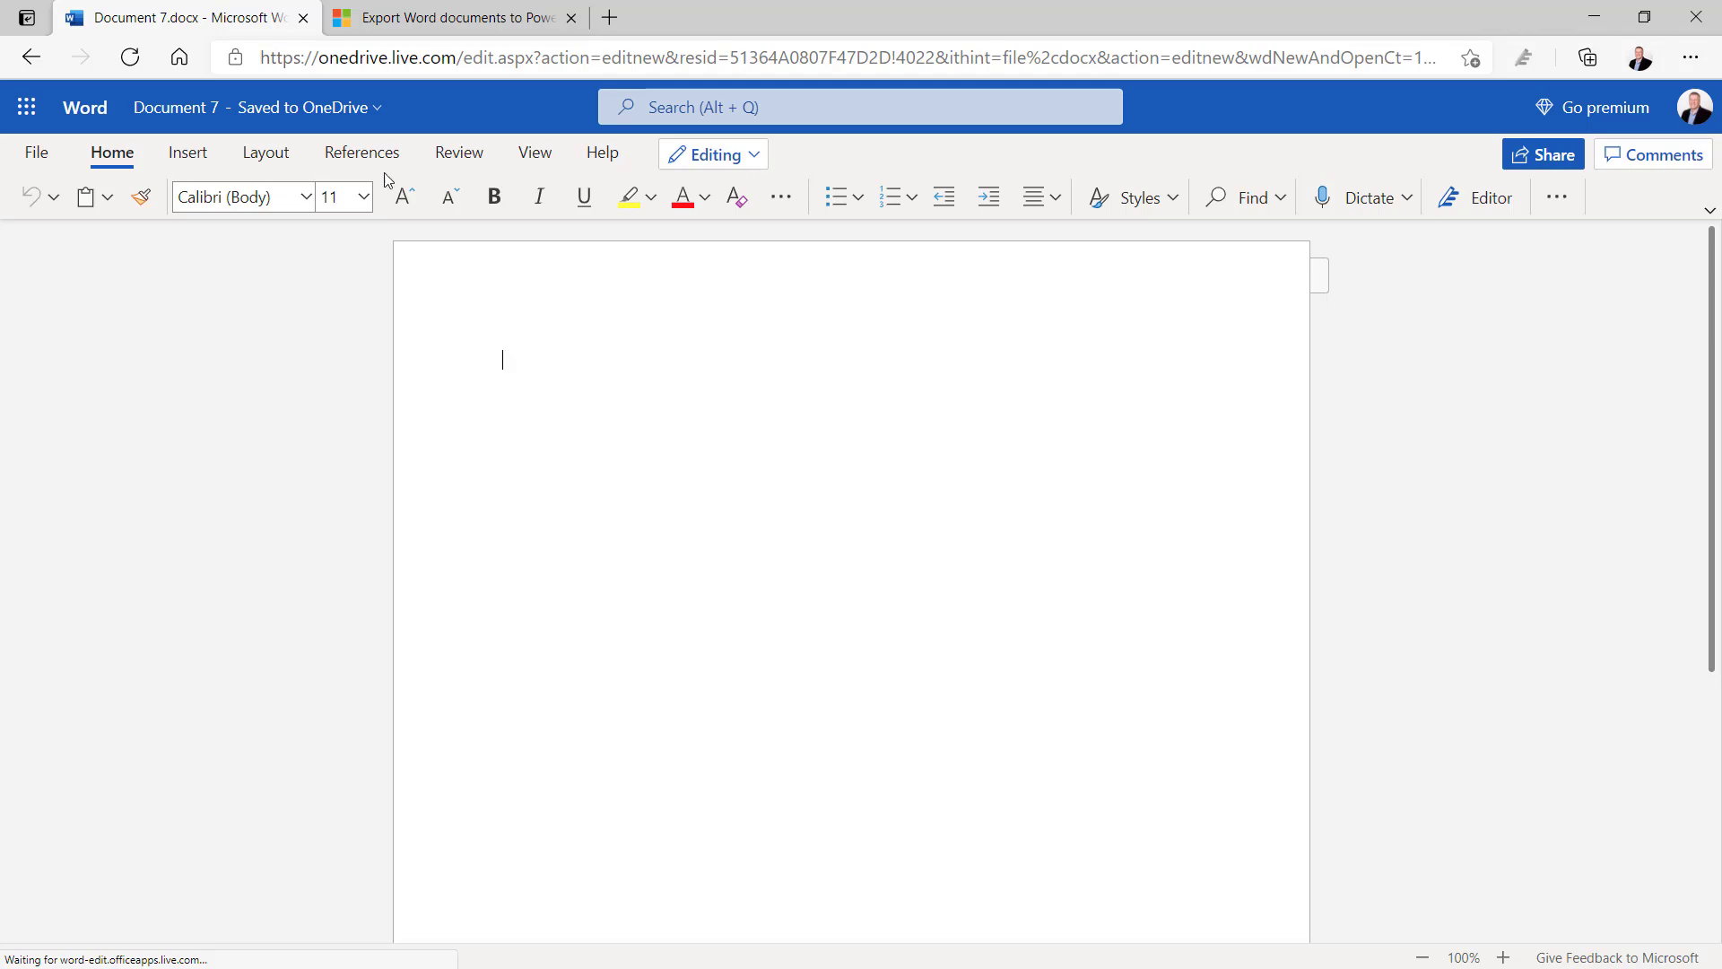
Step: Select and copy the whole support article, then return to the blank Document 7
{"action": "left_click", "coordinate": [411, 24]}
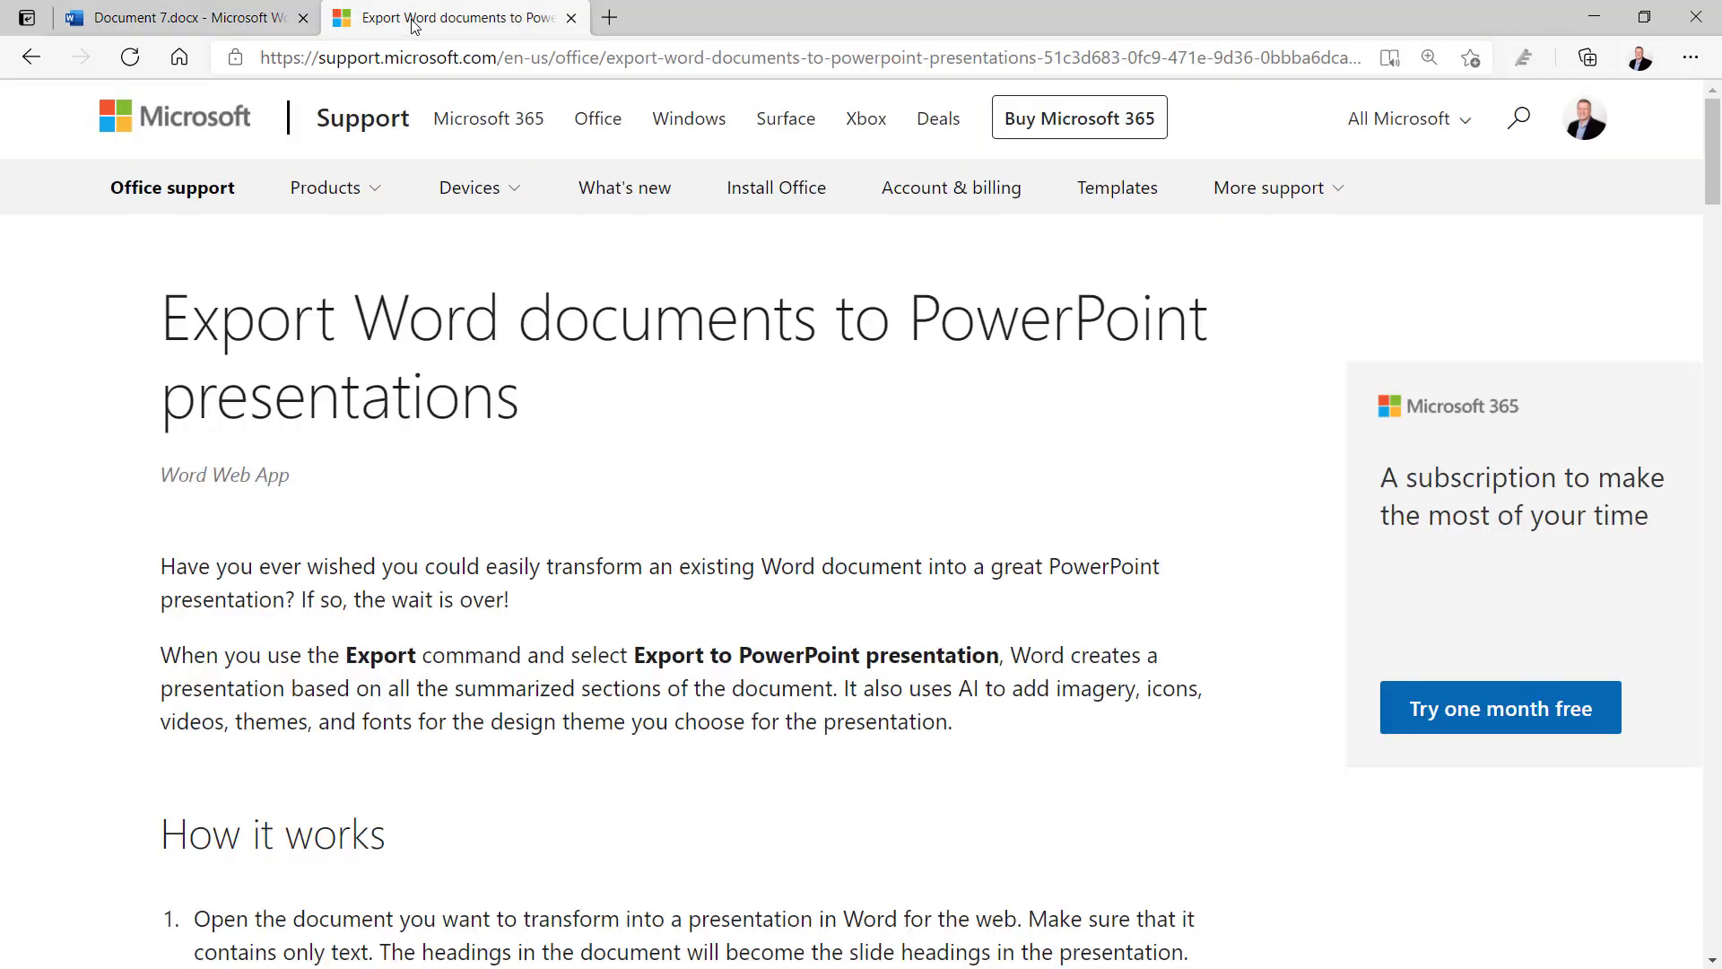
{"action": "mouse_move", "coordinate": [164, 318]}
{"action": "left_mouse_down"}
{"action": "mouse_move", "coordinate": [552, 950]}
{"action": "mouse_move", "coordinate": [580, 964]}
{"action": "left_mouse_up"}
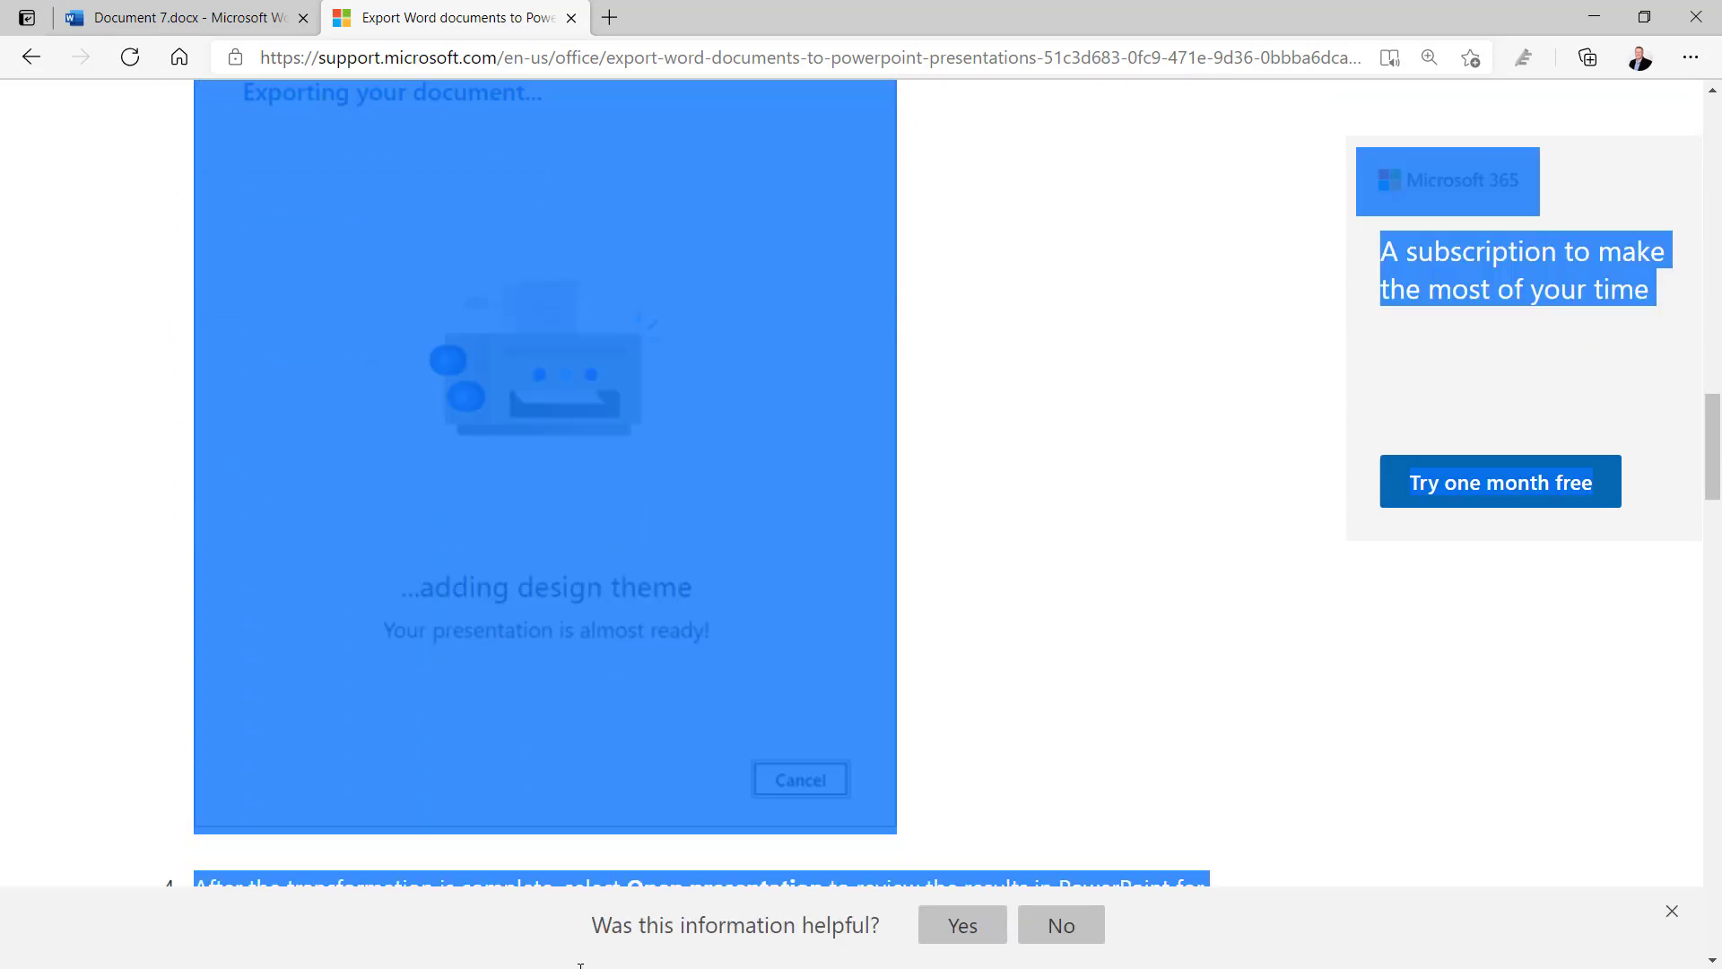
{"action": "left_click_drag", "start_coordinate": [581, 964], "coordinate": [698, 156]}
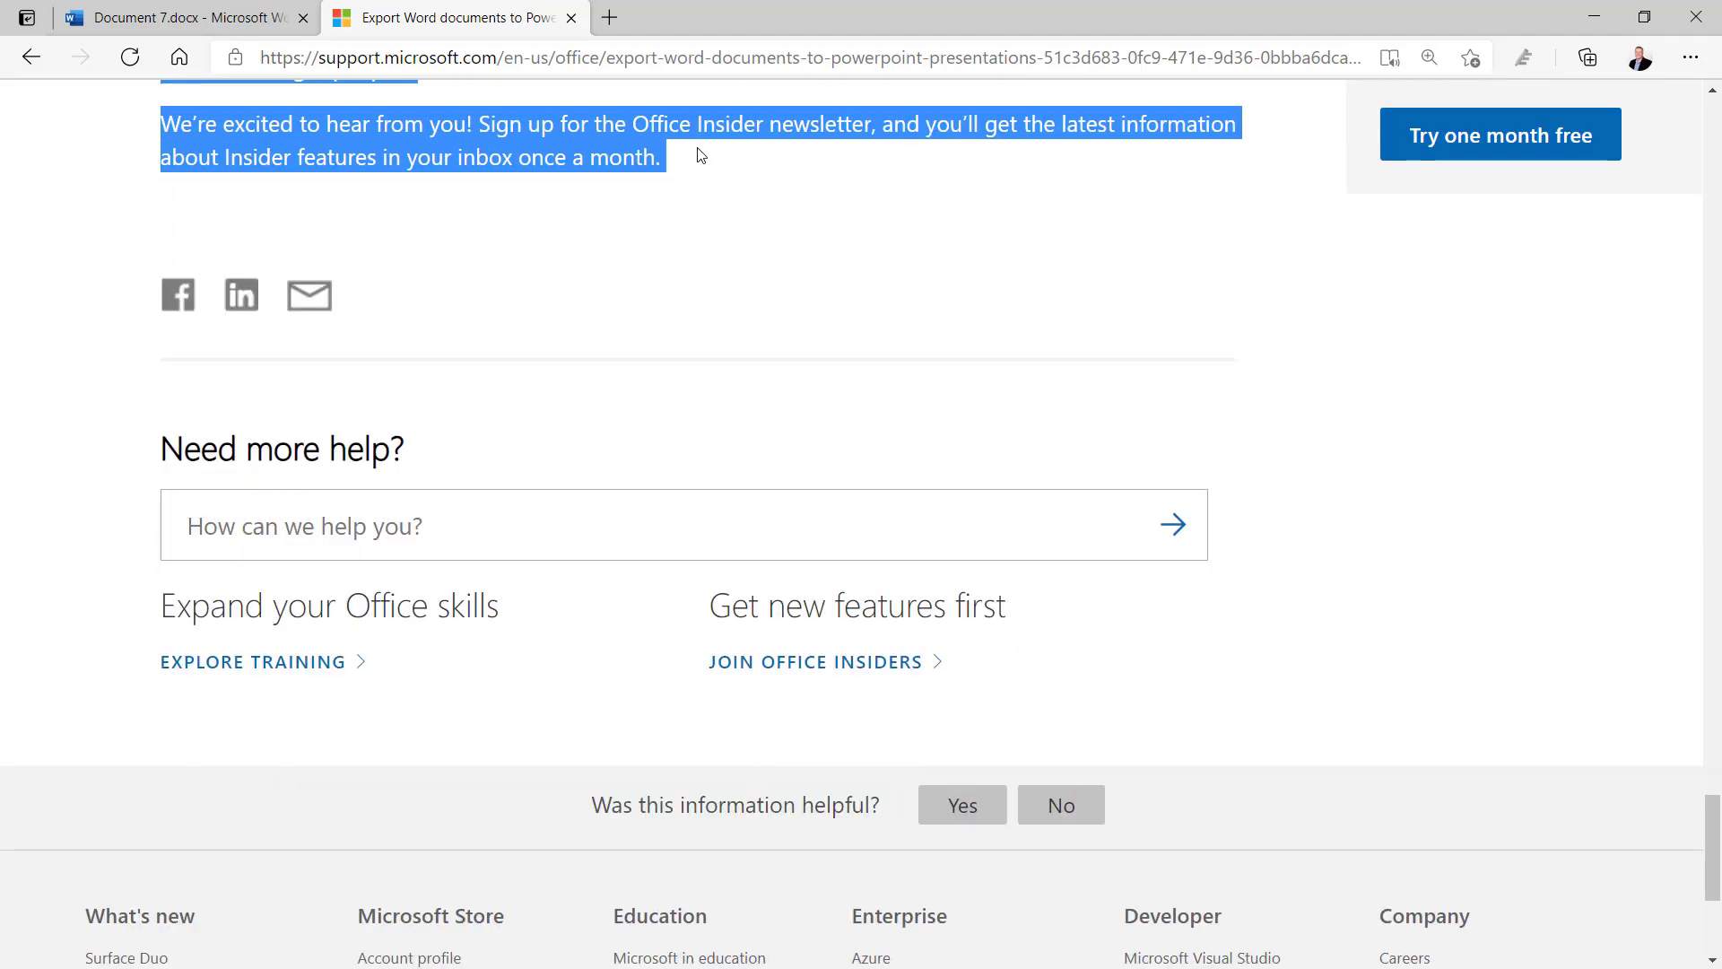
{"action": "left_click", "coordinate": [168, 16]}
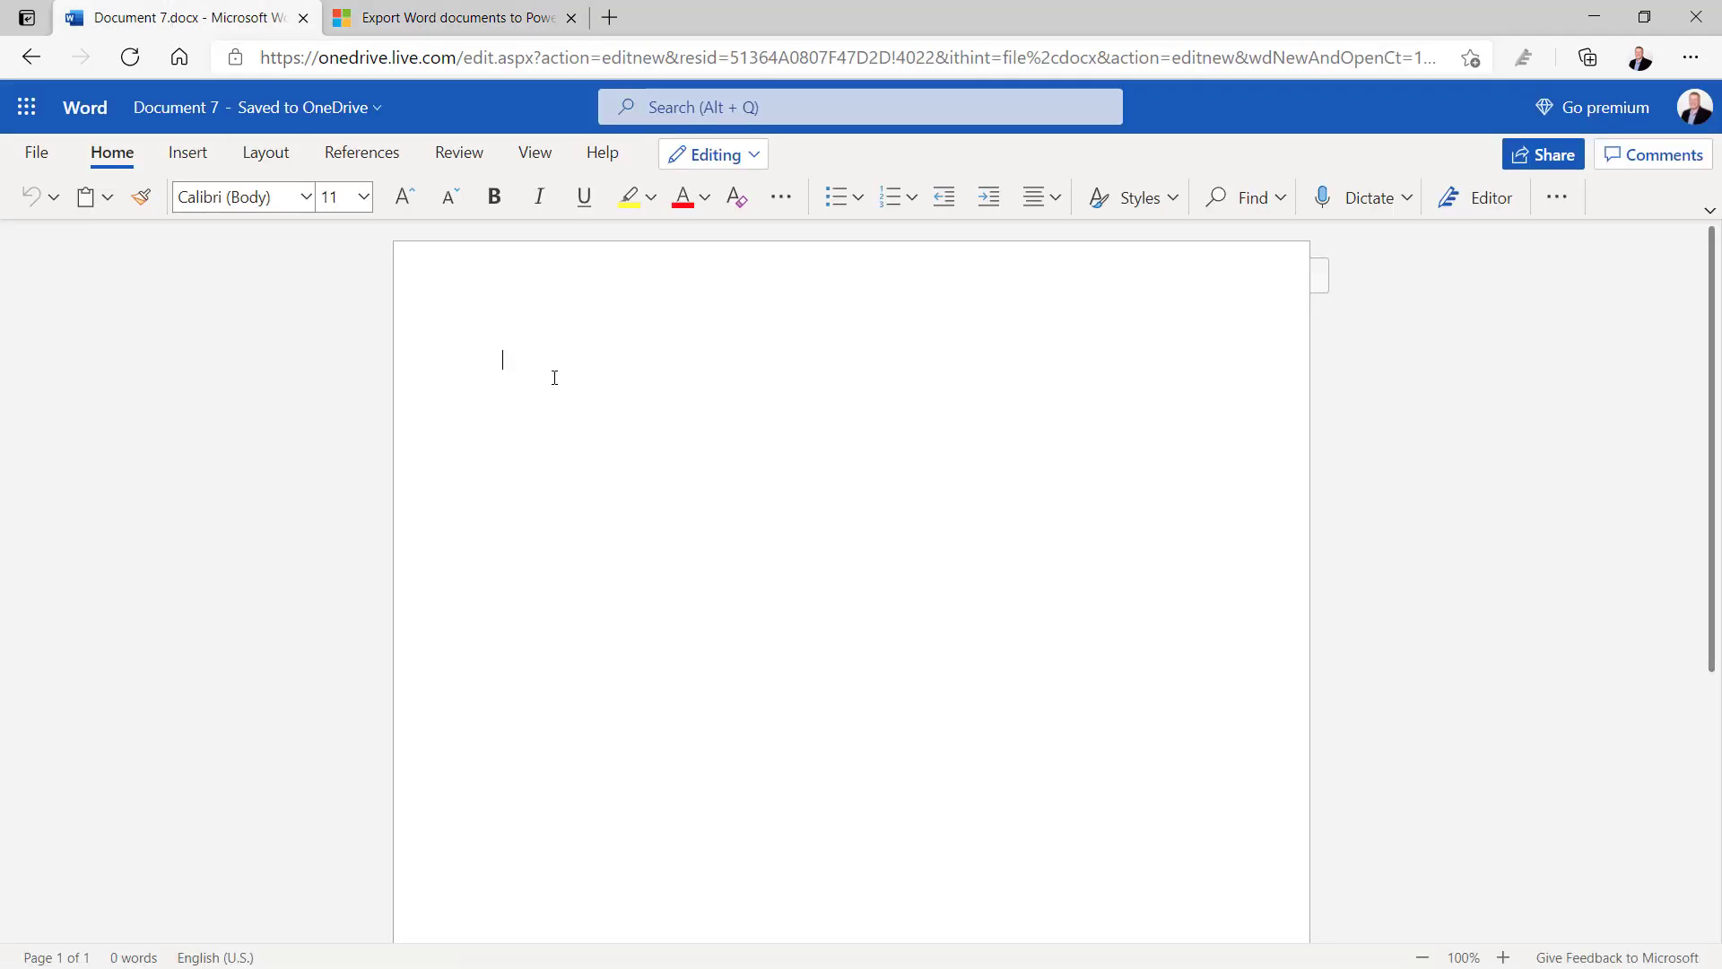
Step: Paste the copied support article into Document 7 and scroll through its 459 words
{"action": "key", "text": "ctrl+v"}
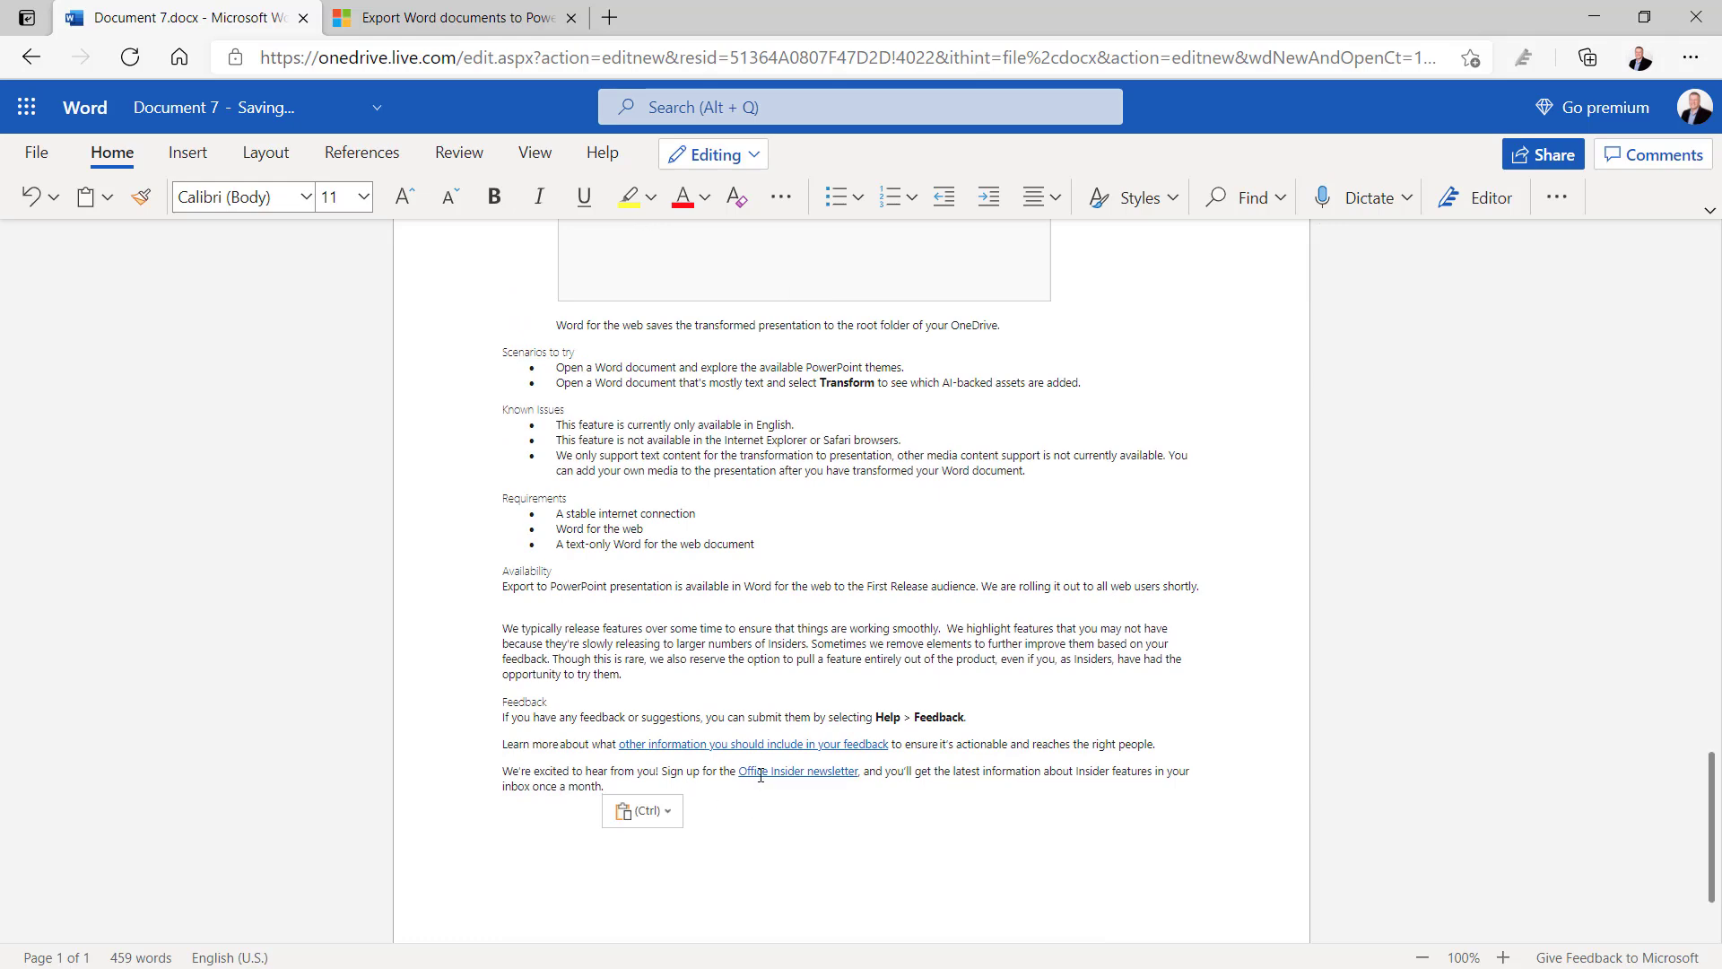
{"action": "scroll", "coordinate": [740, 673], "scroll_direction": "up", "scroll_amount": 2}
{"action": "scroll", "coordinate": [786, 552], "scroll_direction": "up", "scroll_amount": 2}
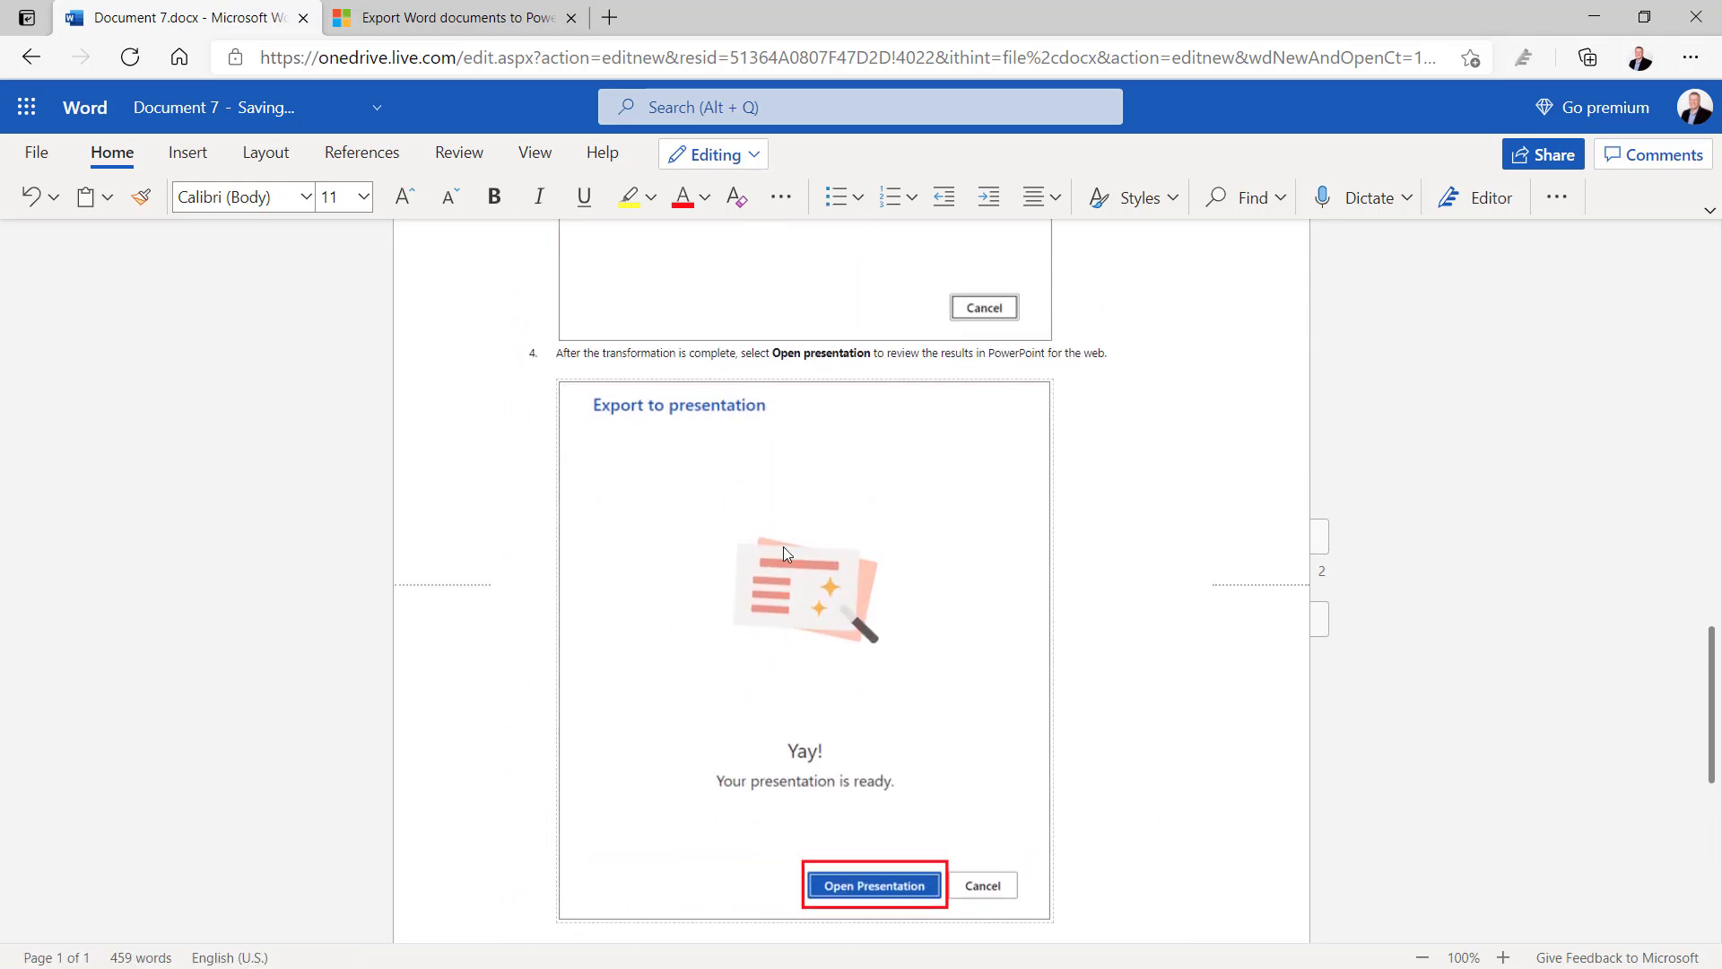
{"action": "scroll", "coordinate": [787, 554], "scroll_direction": "up", "scroll_amount": 4}
{"action": "scroll", "coordinate": [784, 547], "scroll_direction": "up", "scroll_amount": 2}
{"action": "scroll", "coordinate": [787, 550], "scroll_direction": "up", "scroll_amount": 3}
{"action": "scroll", "coordinate": [786, 549], "scroll_direction": "up", "scroll_amount": 1}
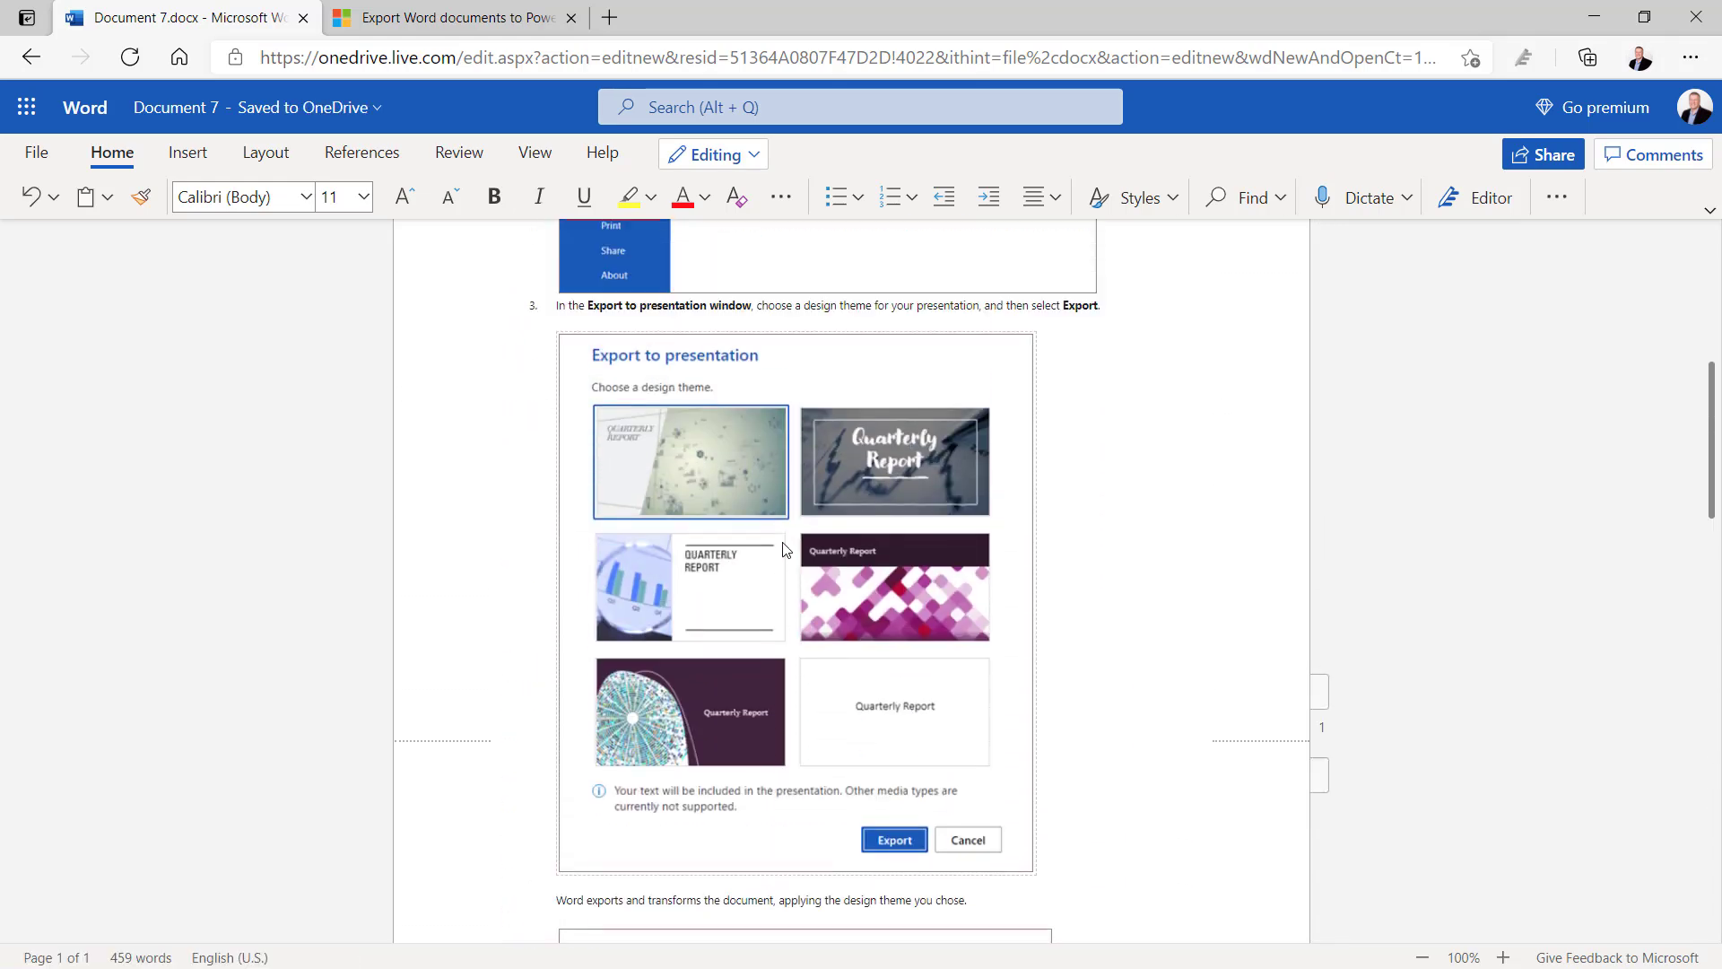
{"action": "scroll", "coordinate": [785, 550], "scroll_direction": "up", "scroll_amount": 3}
{"action": "scroll", "coordinate": [783, 546], "scroll_direction": "up", "scroll_amount": 2}
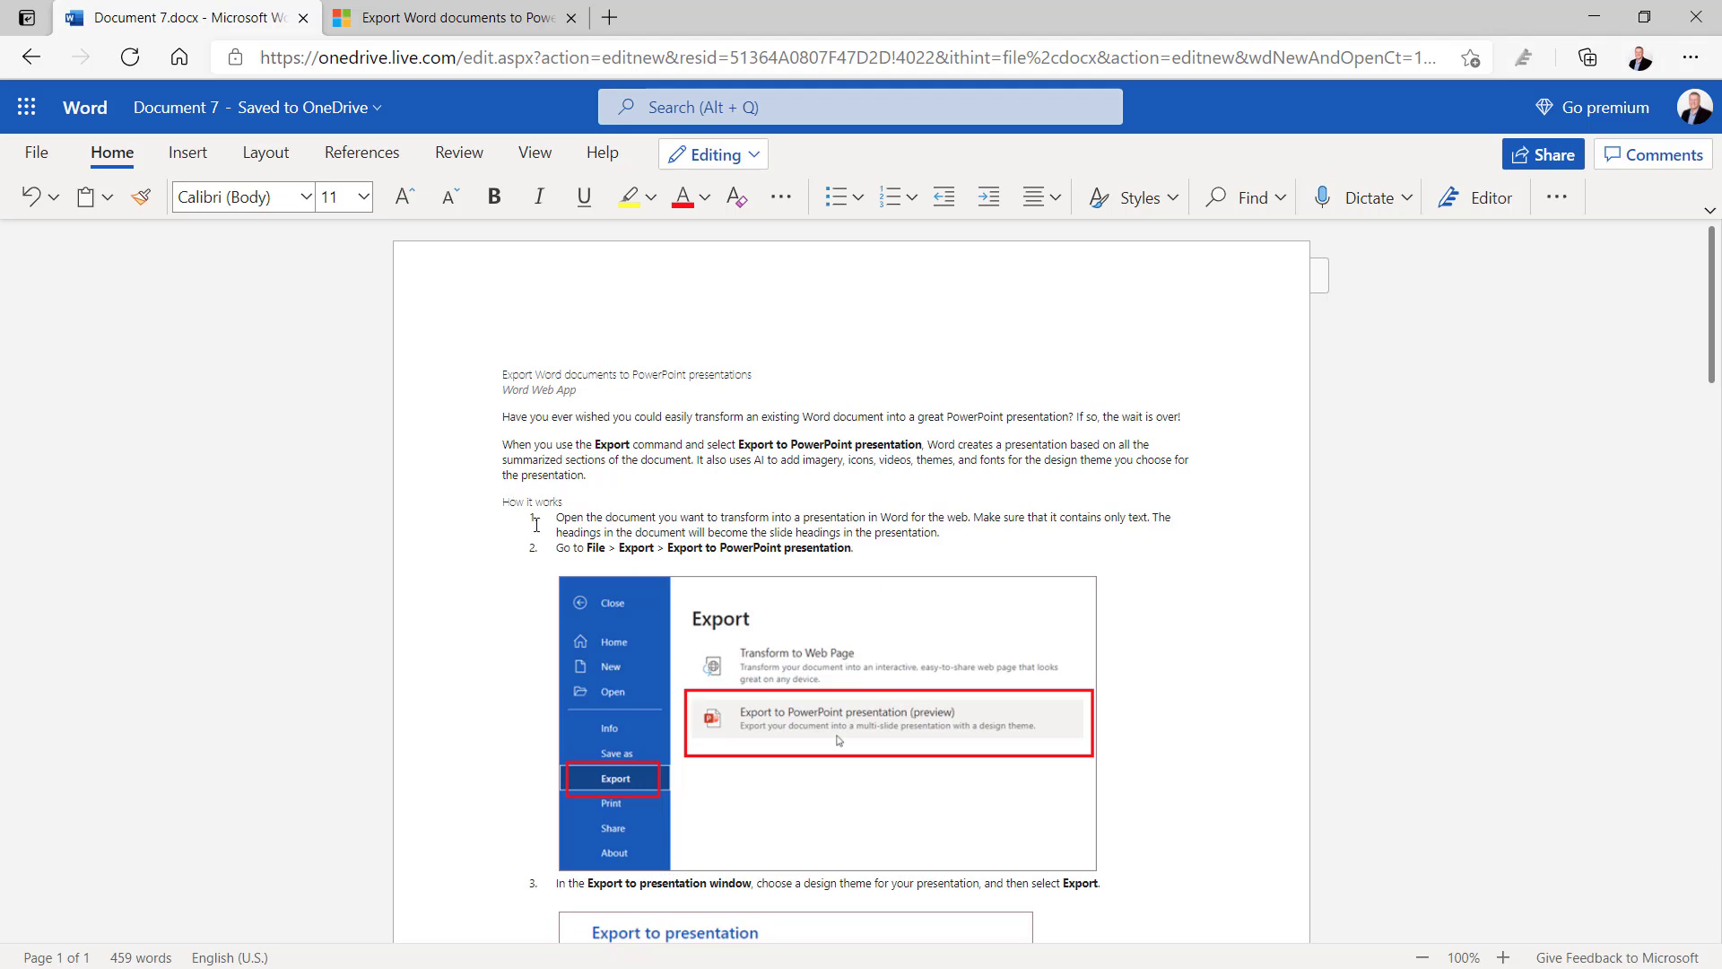
{"action": "scroll", "coordinate": [536, 523], "scroll_direction": "down", "scroll_amount": 1}
{"action": "scroll", "coordinate": [535, 524], "scroll_direction": "down", "scroll_amount": 1}
{"action": "scroll", "coordinate": [536, 524], "scroll_direction": "down", "scroll_amount": 1}
{"action": "scroll", "coordinate": [537, 525], "scroll_direction": "down", "scroll_amount": 1}
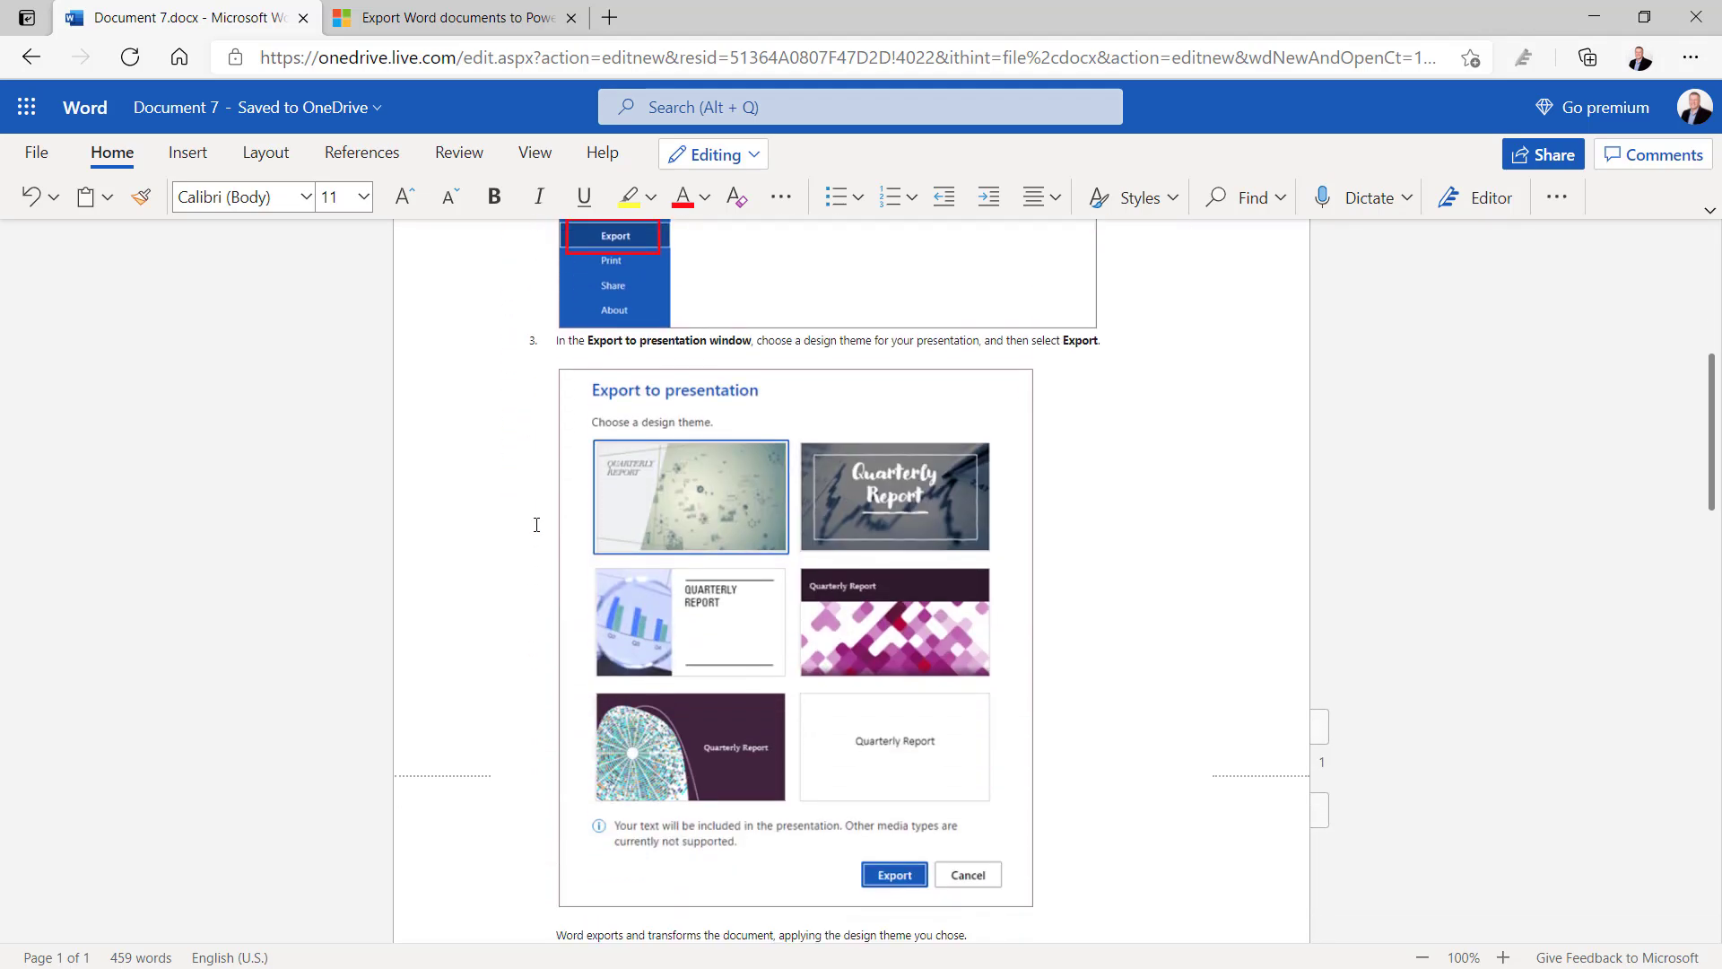
{"action": "scroll", "coordinate": [536, 524], "scroll_direction": "down", "scroll_amount": 2}
{"action": "scroll", "coordinate": [535, 524], "scroll_direction": "down", "scroll_amount": 2}
{"action": "scroll", "coordinate": [537, 524], "scroll_direction": "down", "scroll_amount": 2}
{"action": "scroll", "coordinate": [536, 524], "scroll_direction": "down", "scroll_amount": 3}
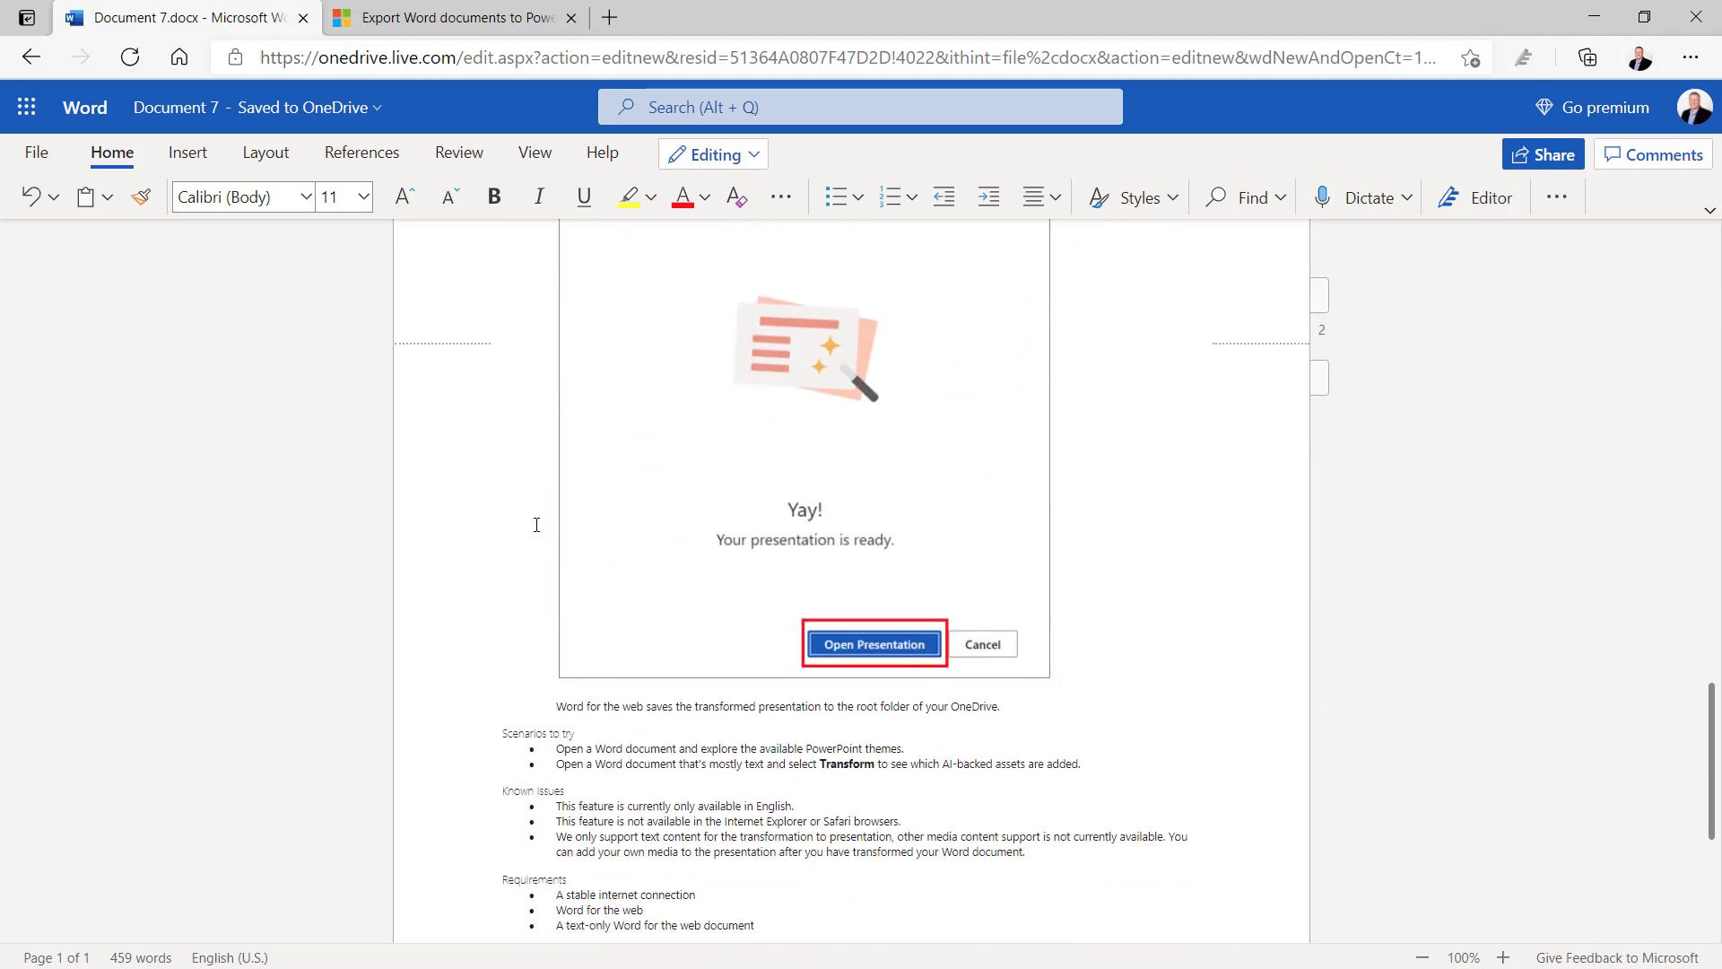
{"action": "scroll", "coordinate": [536, 524], "scroll_direction": "down", "scroll_amount": 2}
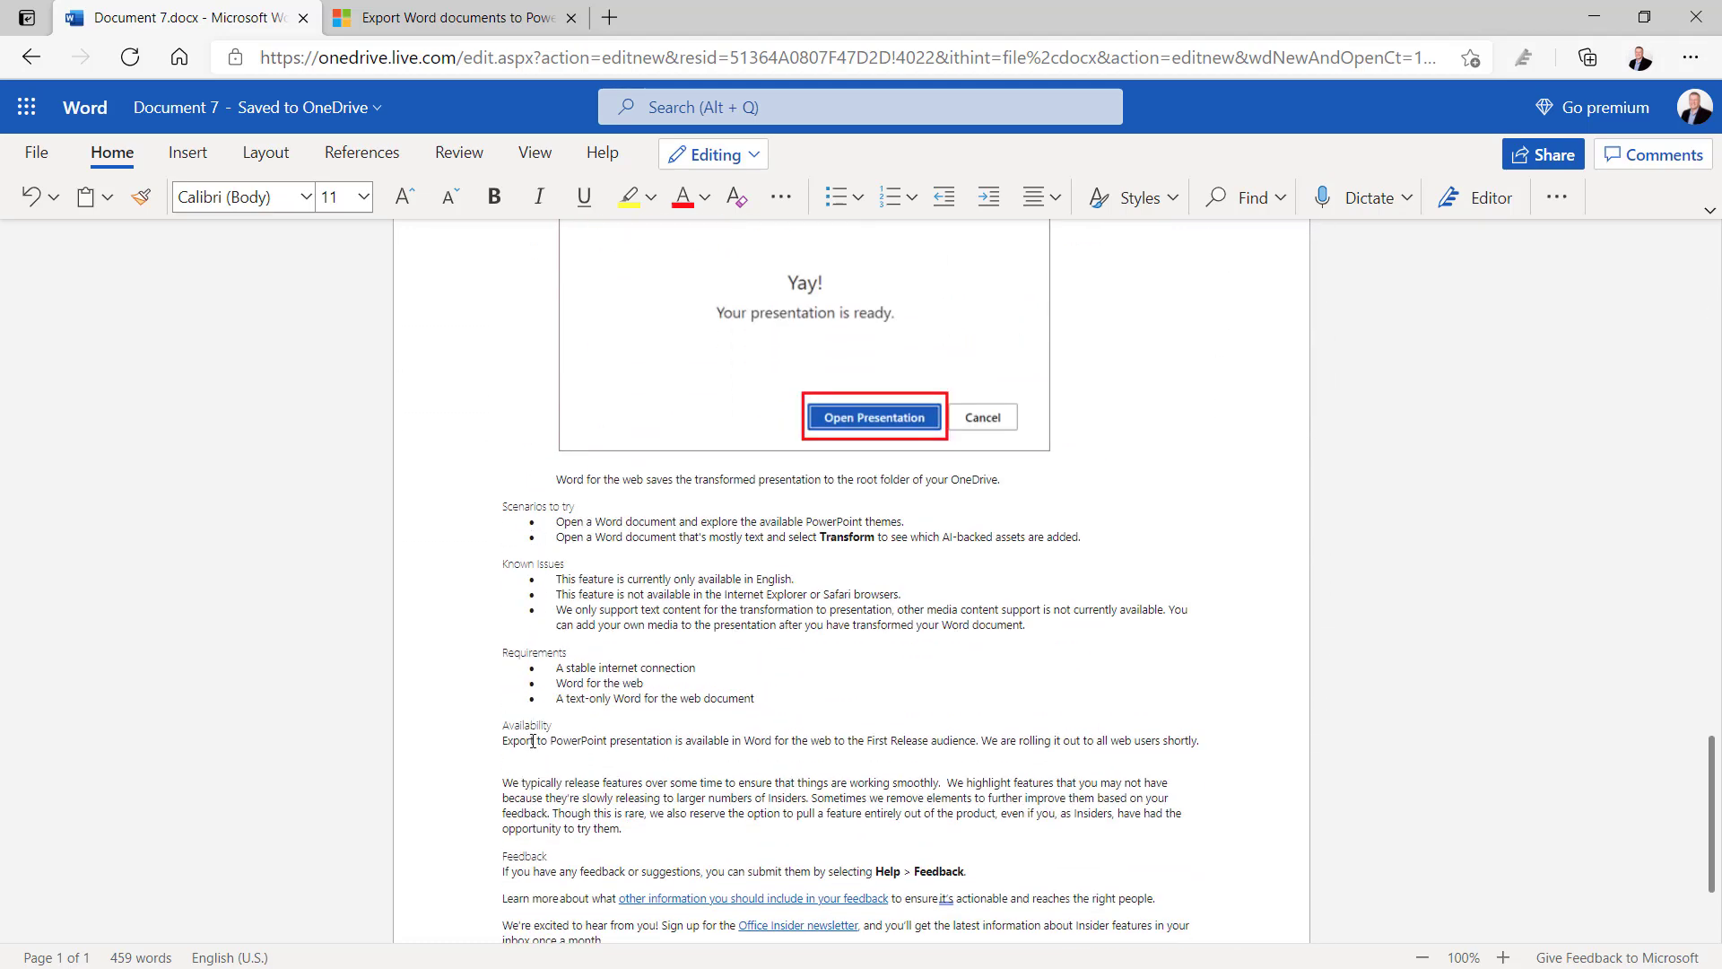
{"action": "scroll", "coordinate": [534, 740], "scroll_direction": "up", "scroll_amount": 4}
{"action": "scroll", "coordinate": [533, 741], "scroll_direction": "up", "scroll_amount": 3}
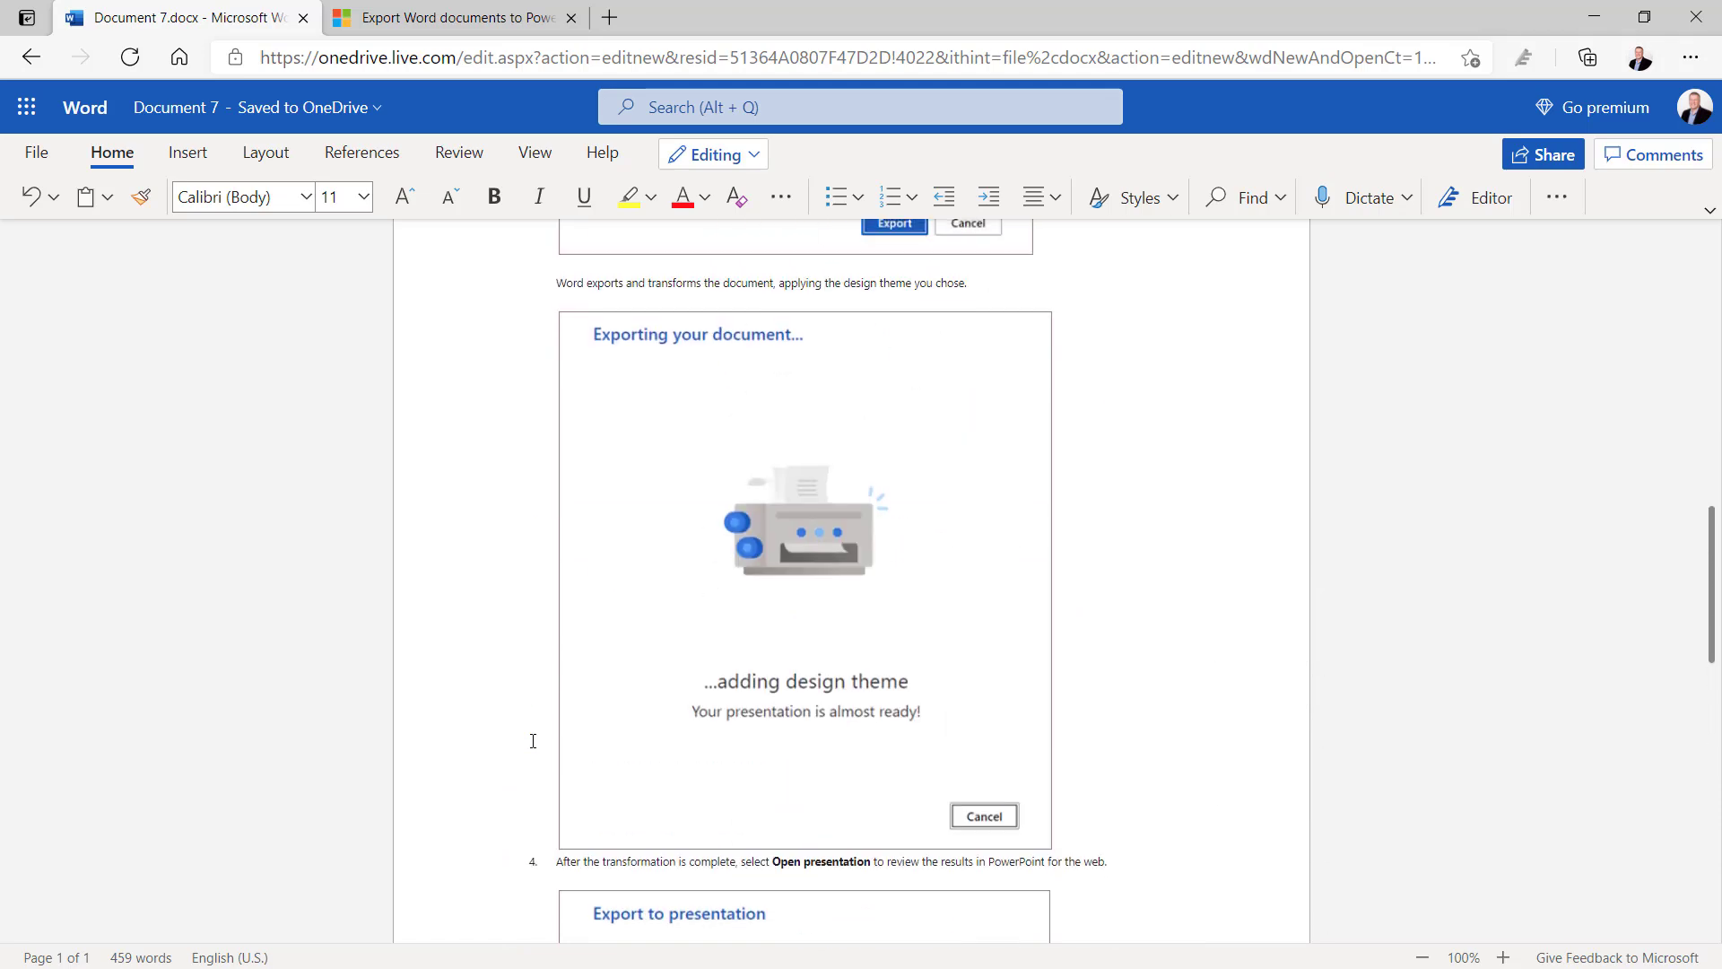
{"action": "scroll", "coordinate": [534, 740], "scroll_direction": "up", "scroll_amount": 4}
{"action": "scroll", "coordinate": [533, 740], "scroll_direction": "up", "scroll_amount": 4}
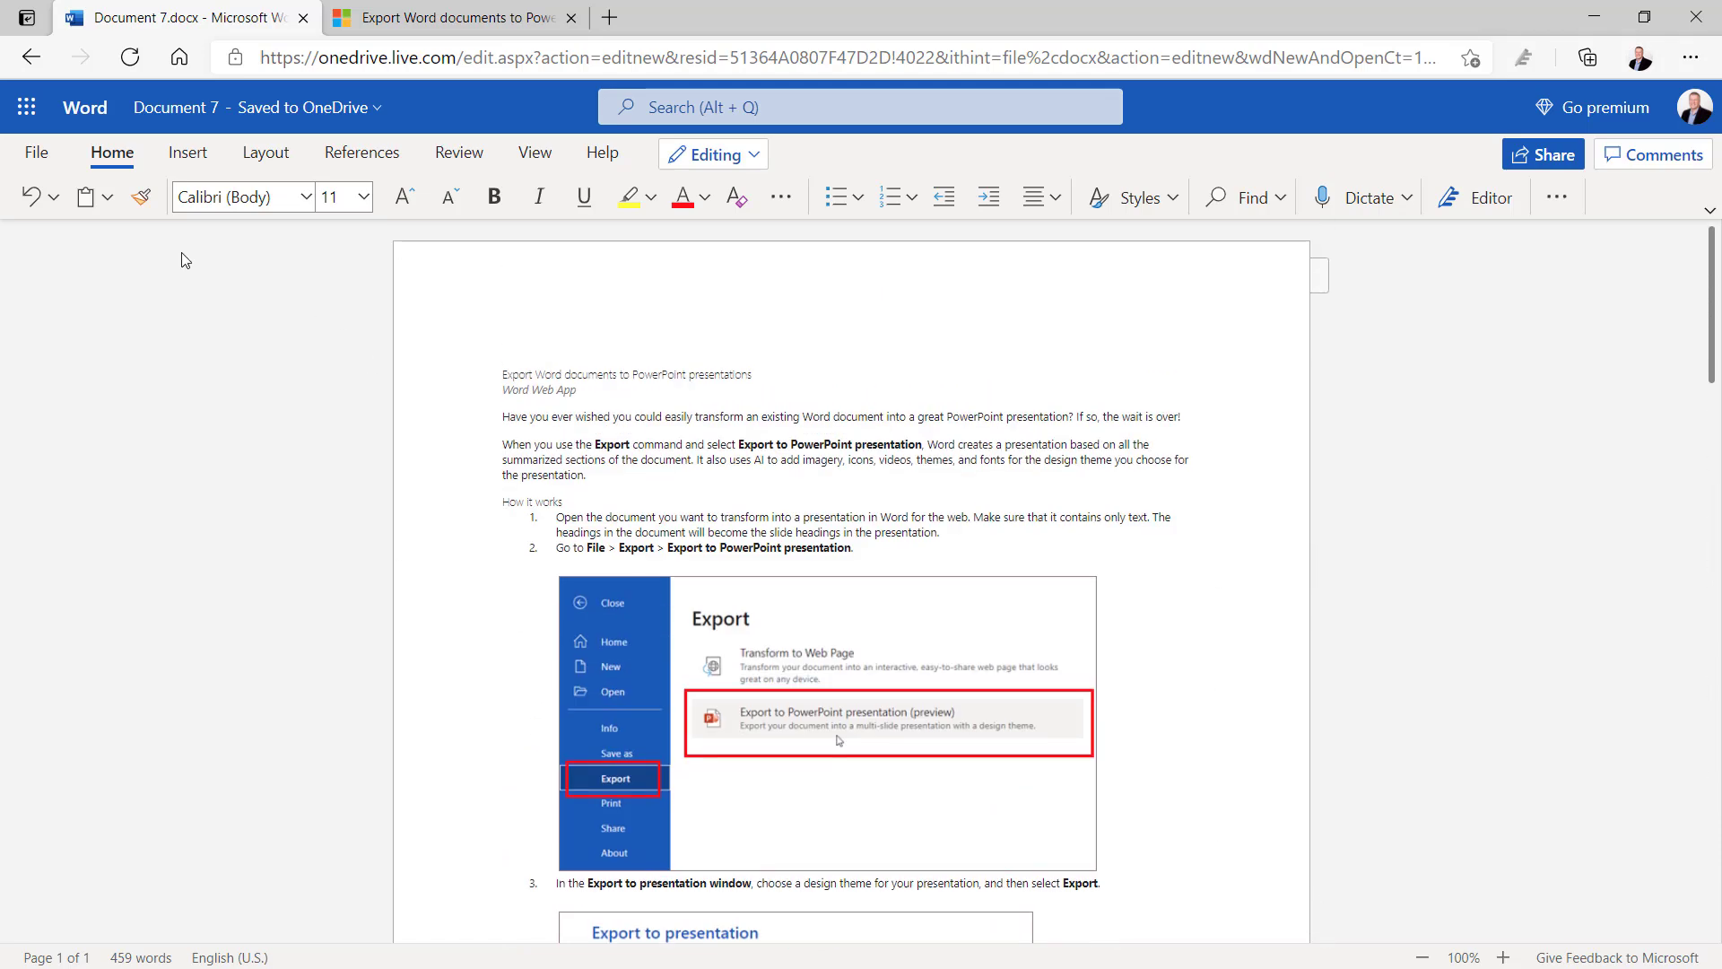
Step: Export Document 7 to a PowerPoint presentation (preview) with the first, wood-and-books theme
{"action": "left_click", "coordinate": [36, 155]}
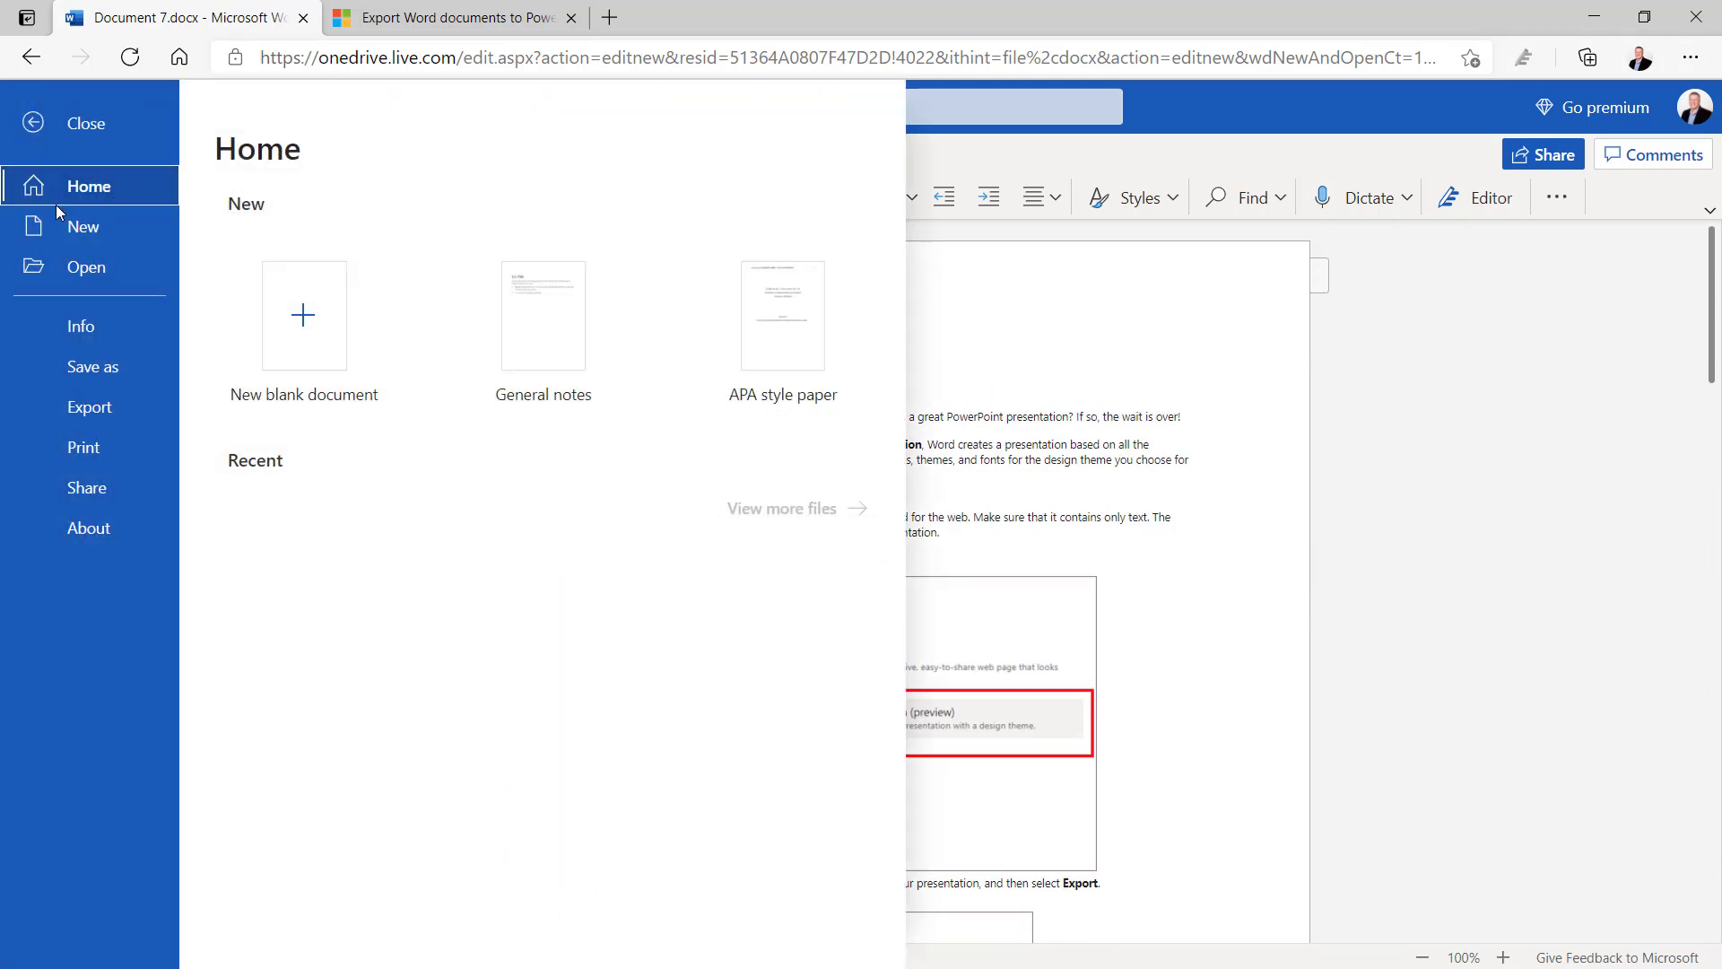
{"action": "left_click", "coordinate": [99, 407]}
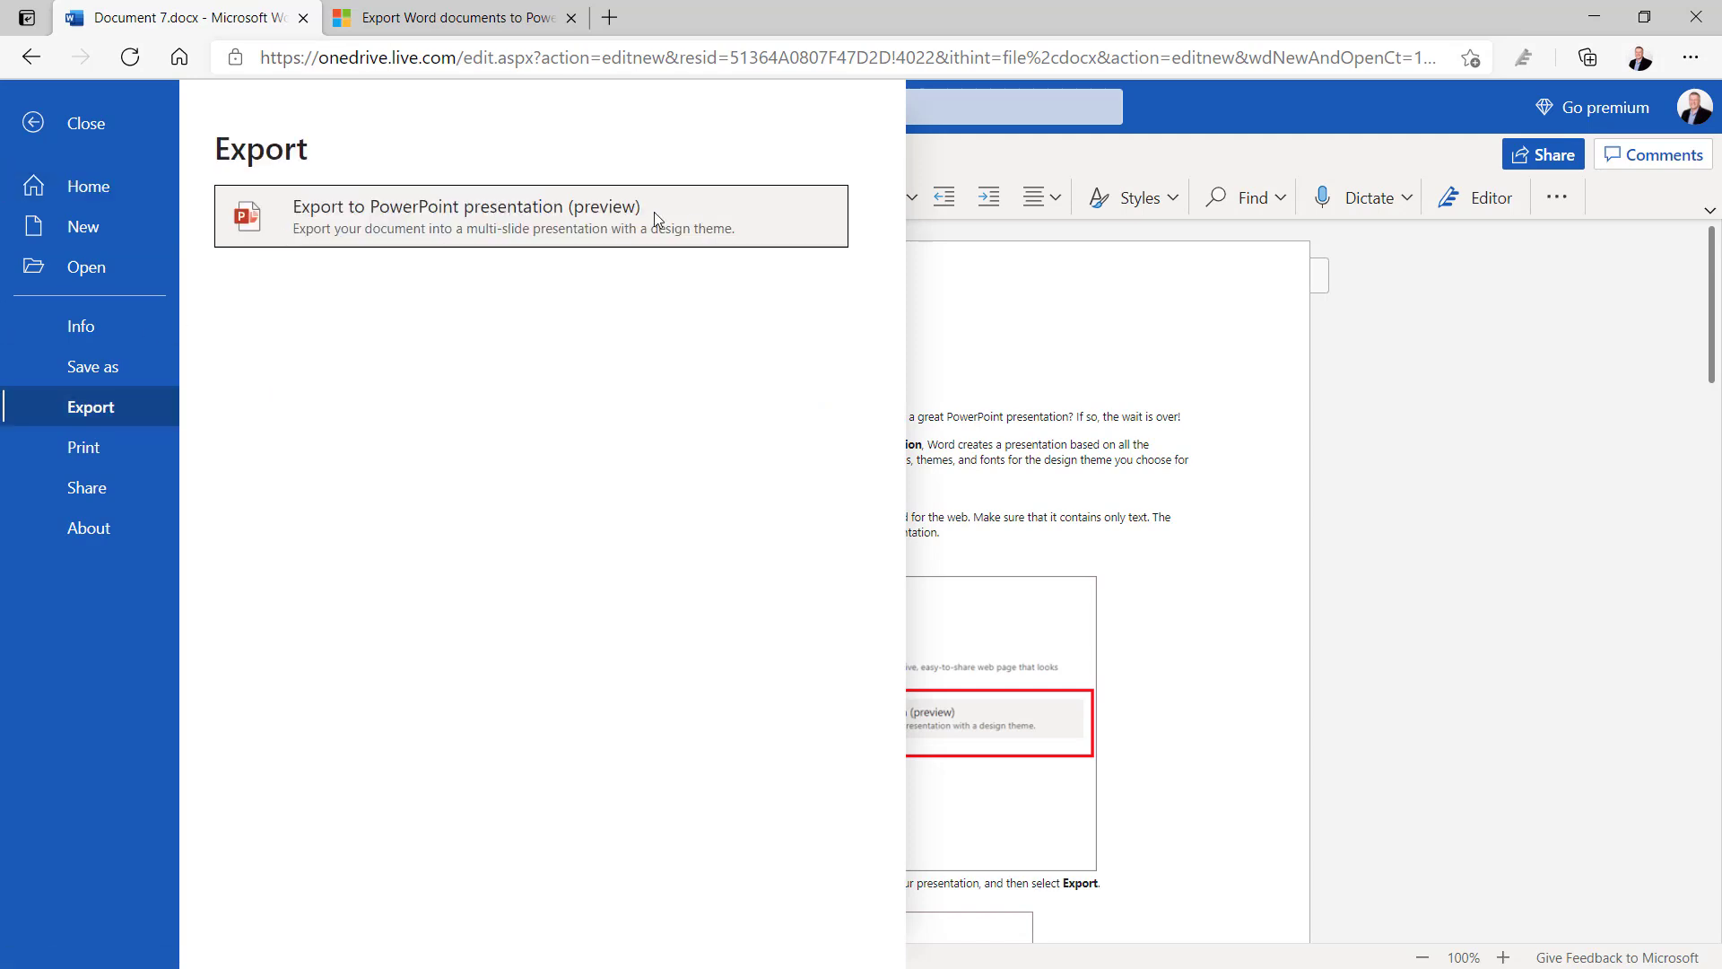
{"action": "left_click", "coordinate": [481, 225]}
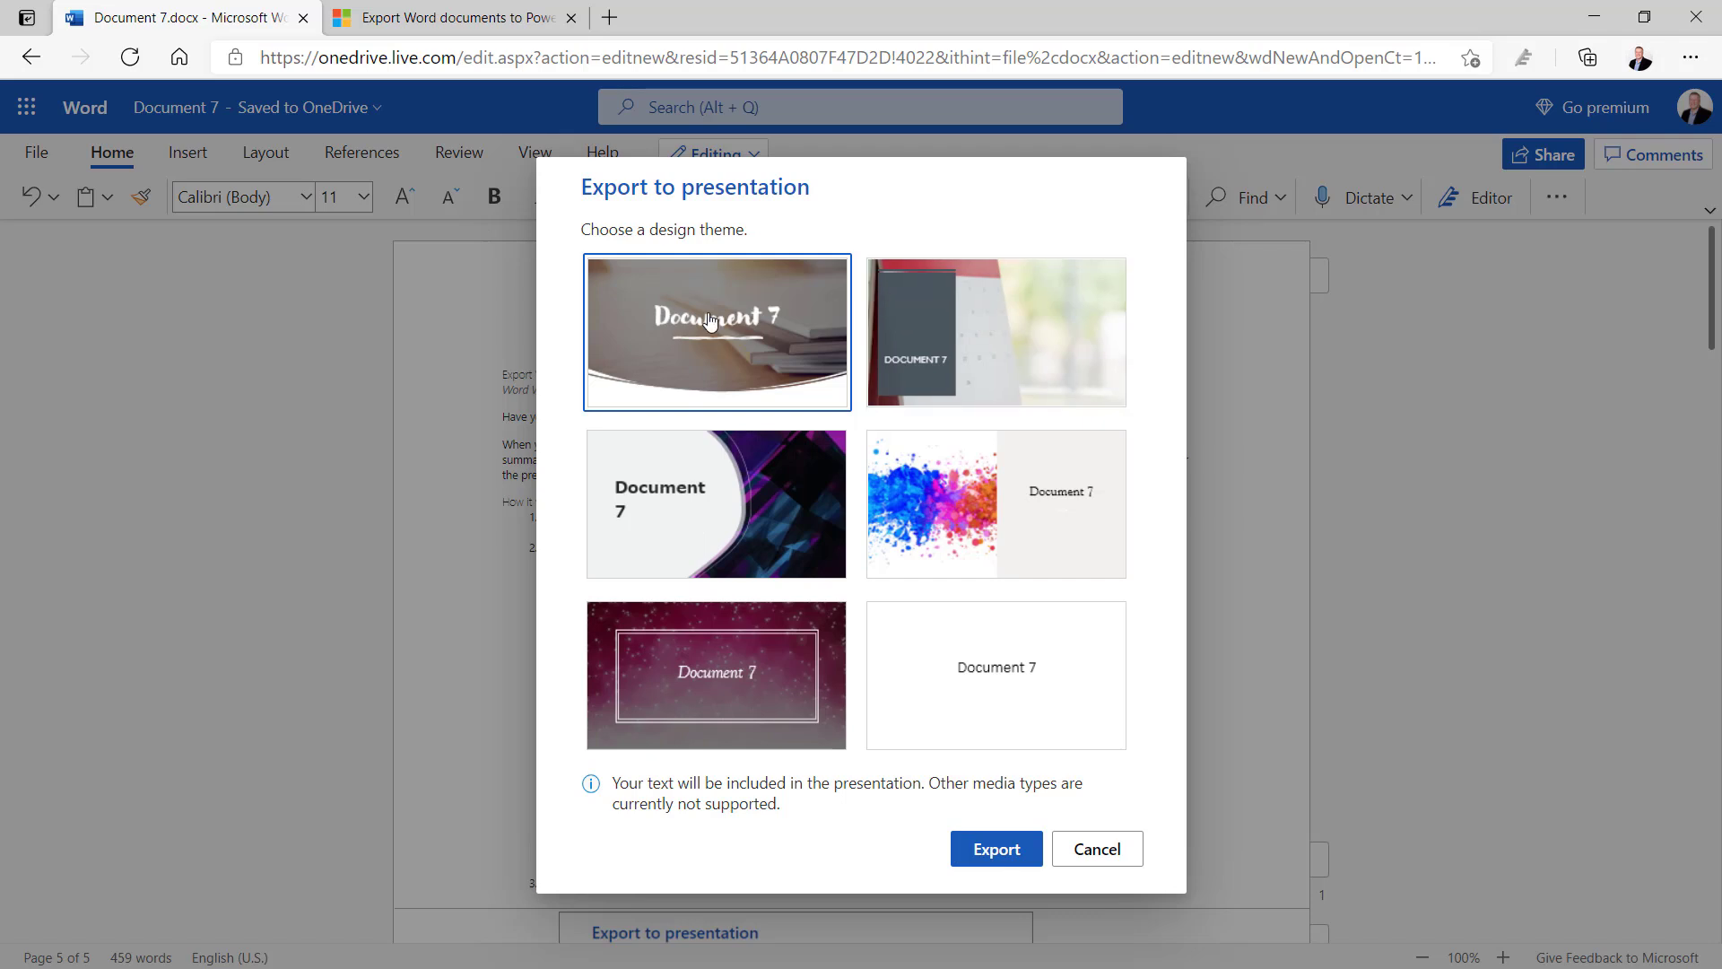
{"action": "left_click", "coordinate": [993, 851]}
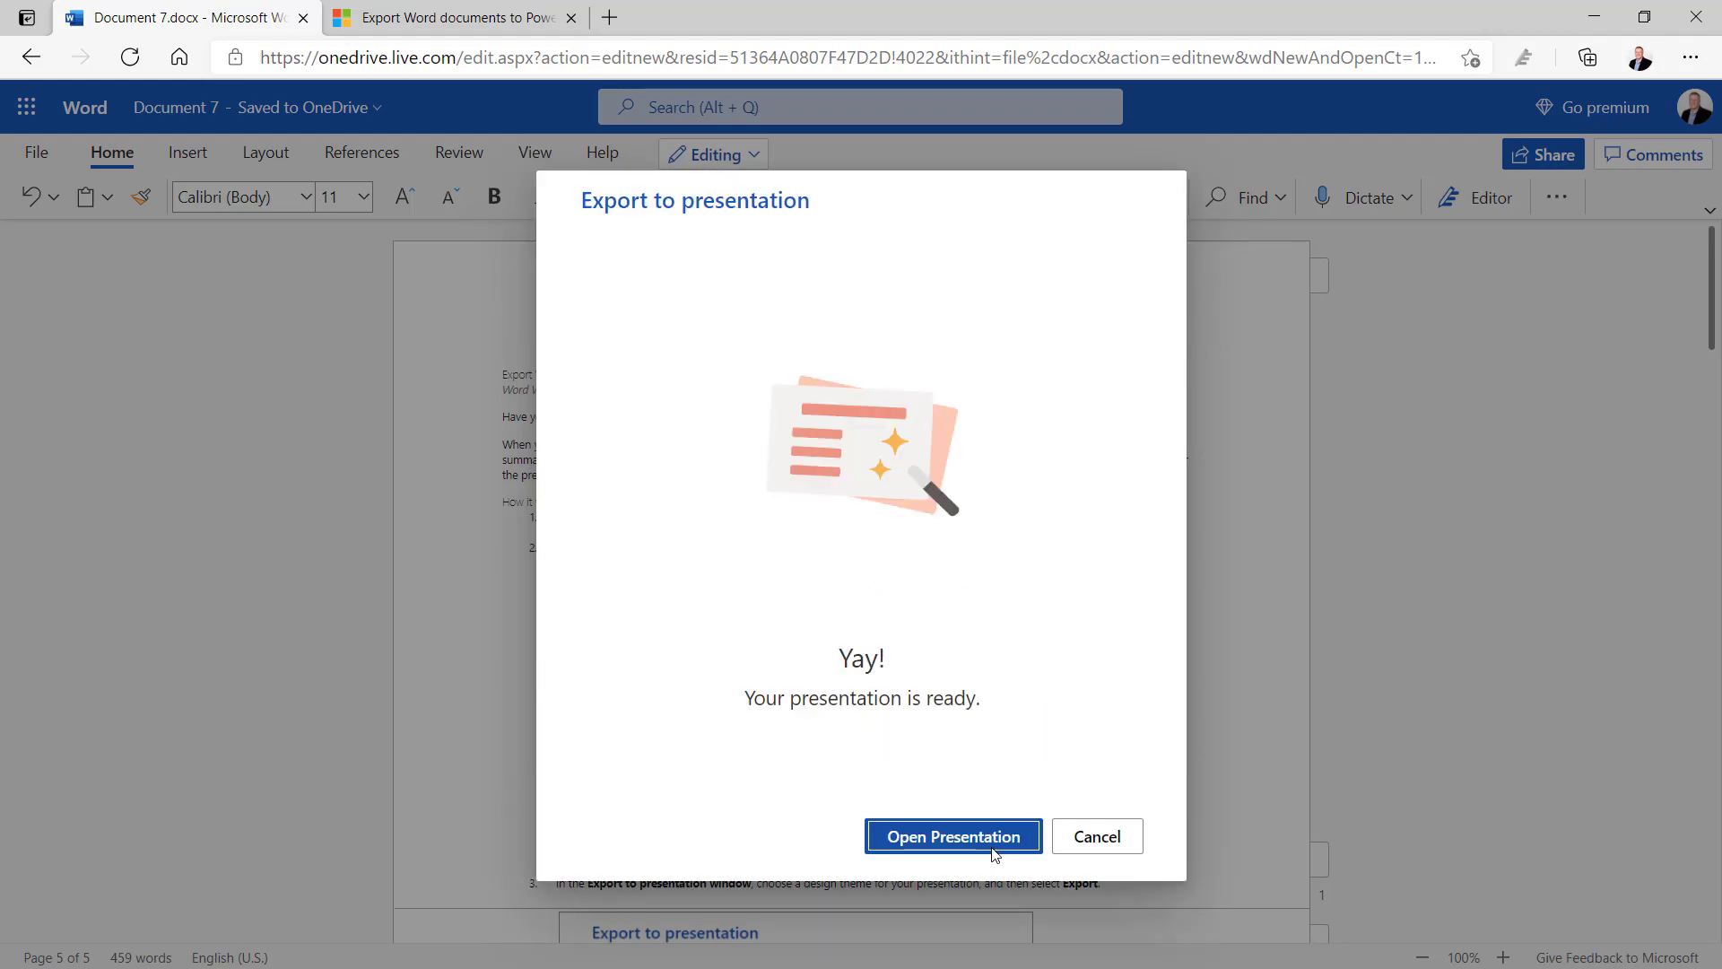
Step: Open the exported presentation and go to slide 3, 'How it works'
{"action": "left_click", "coordinate": [961, 841]}
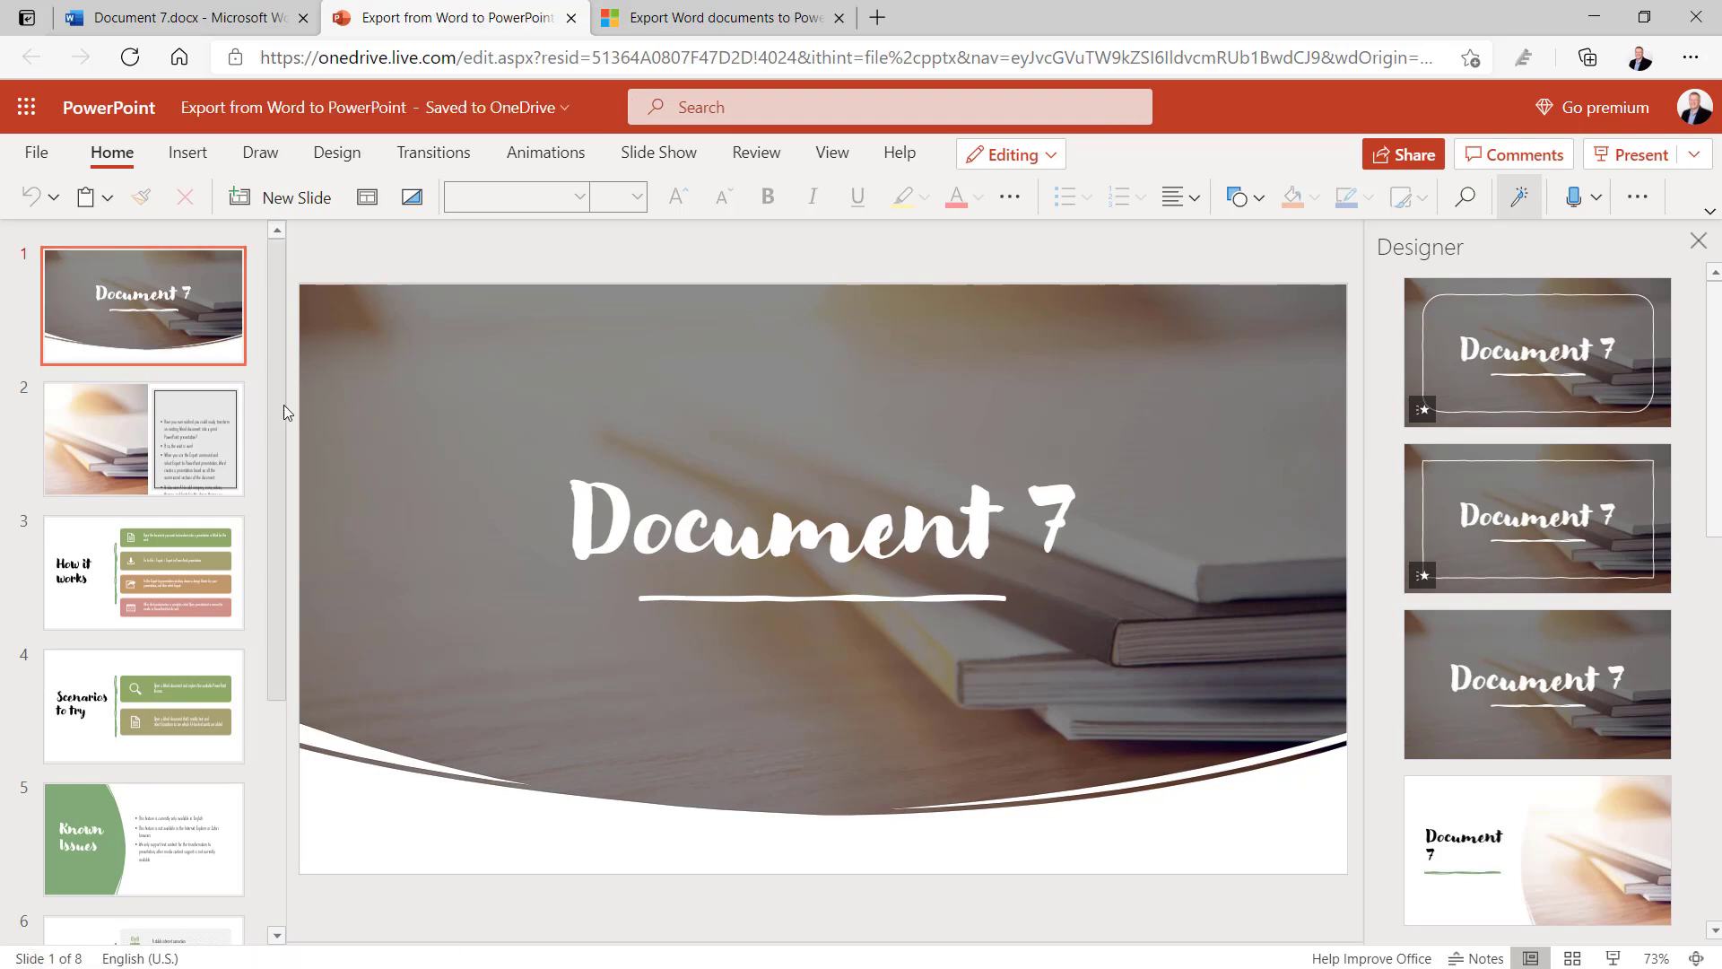
{"action": "left_click", "coordinate": [129, 566]}
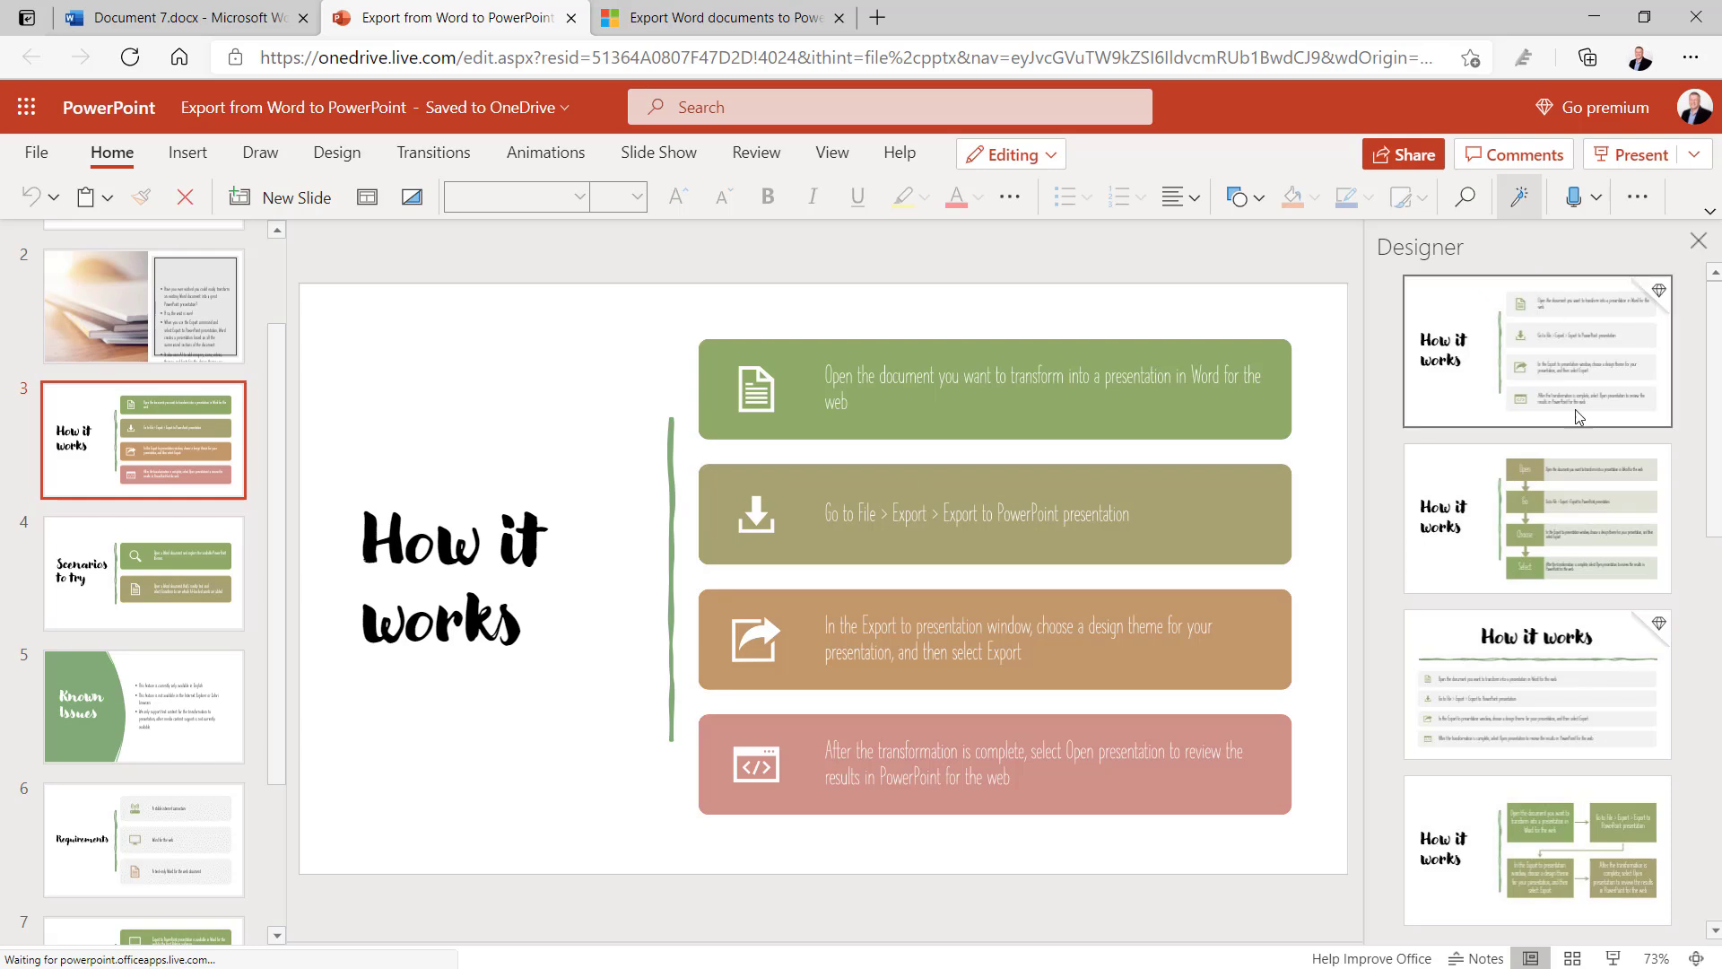
Step: Apply the Open-Go-Choose-Select flow design idea, then try a premium idea and dismiss the upsell
{"action": "left_click", "coordinate": [1559, 515]}
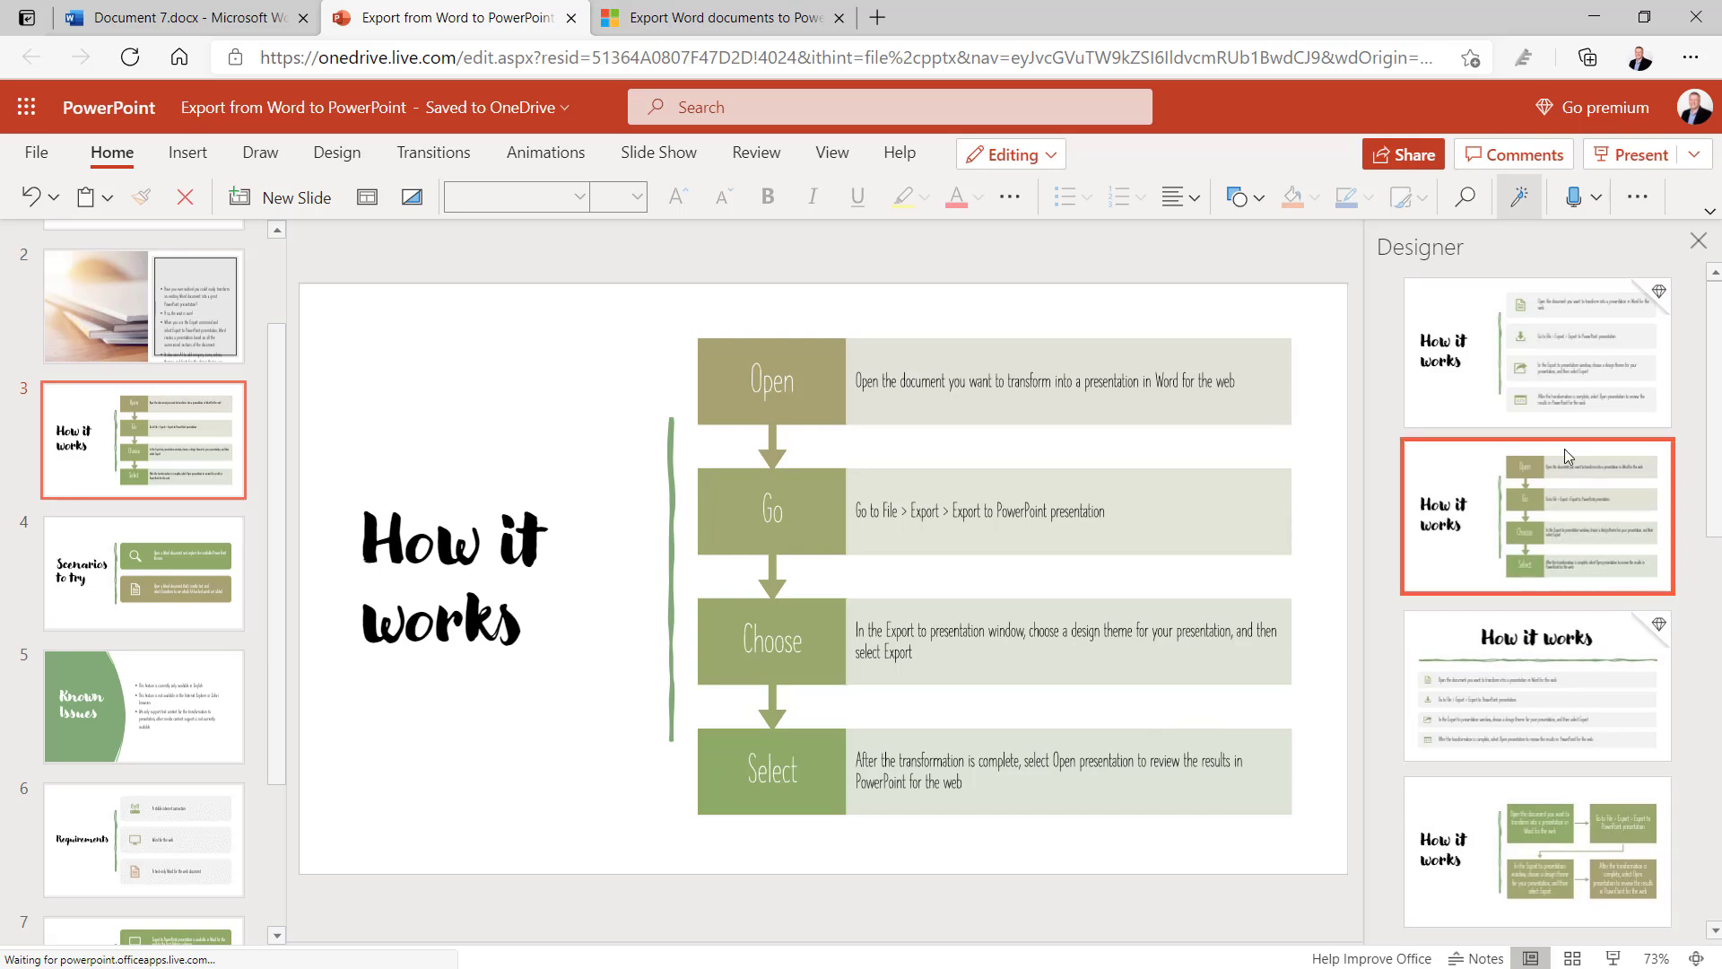
{"action": "left_click", "coordinate": [1660, 294]}
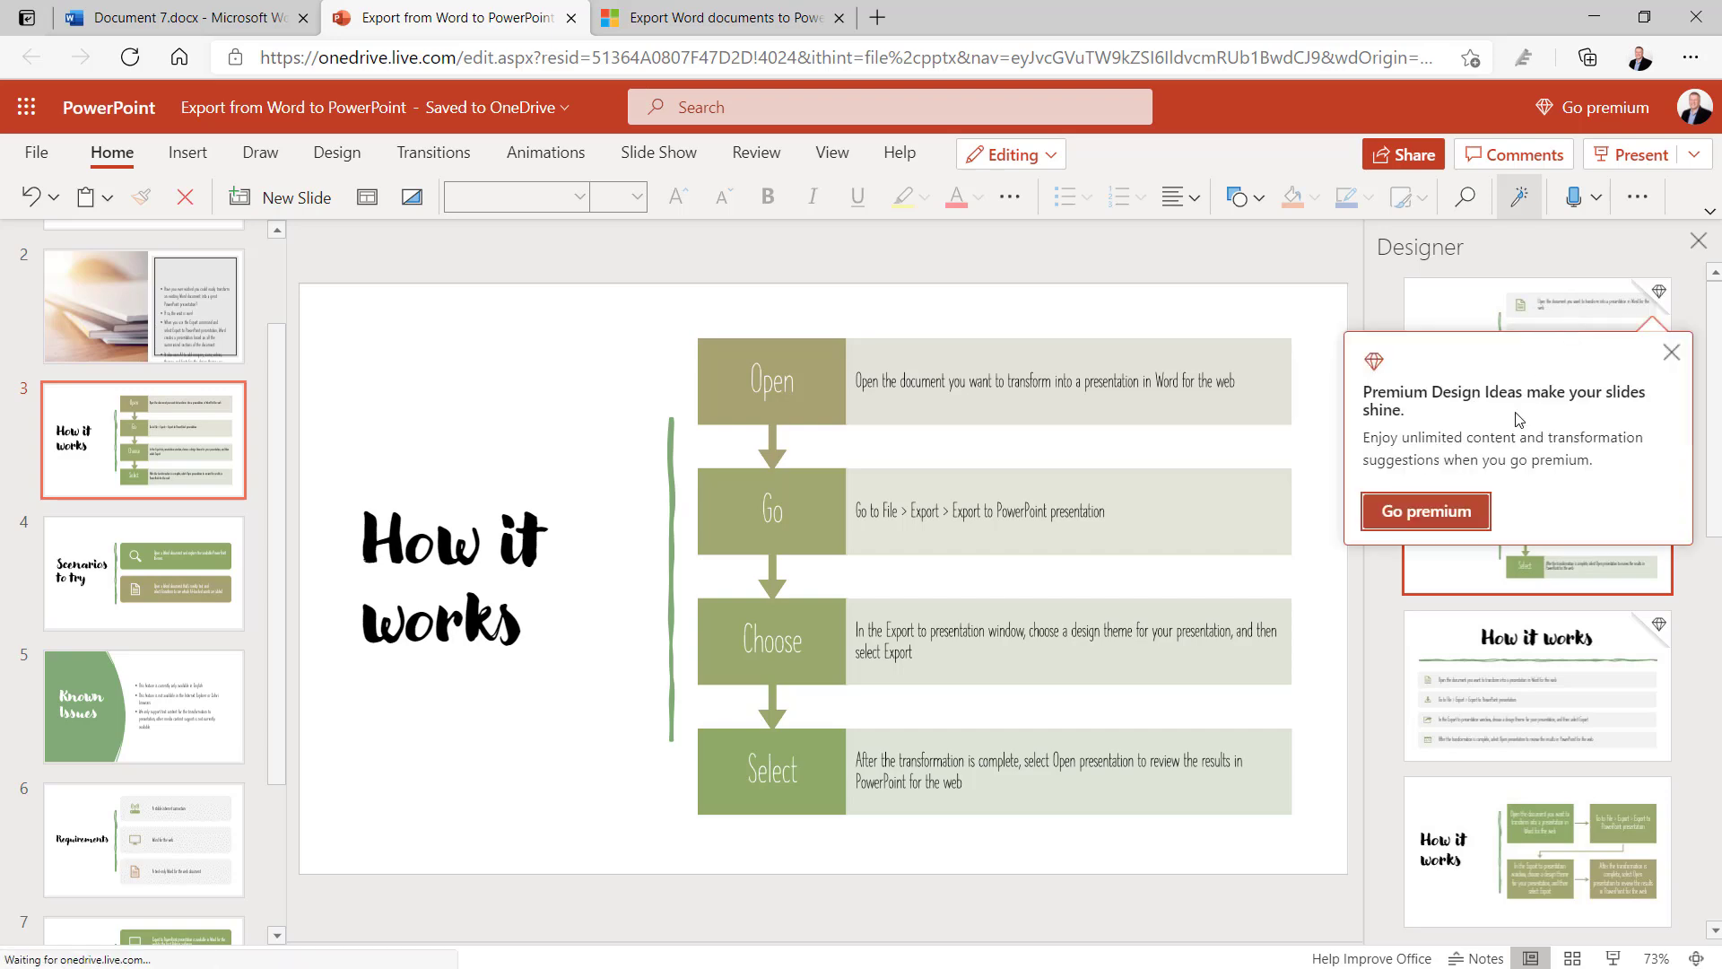
{"action": "left_click", "coordinate": [1423, 512]}
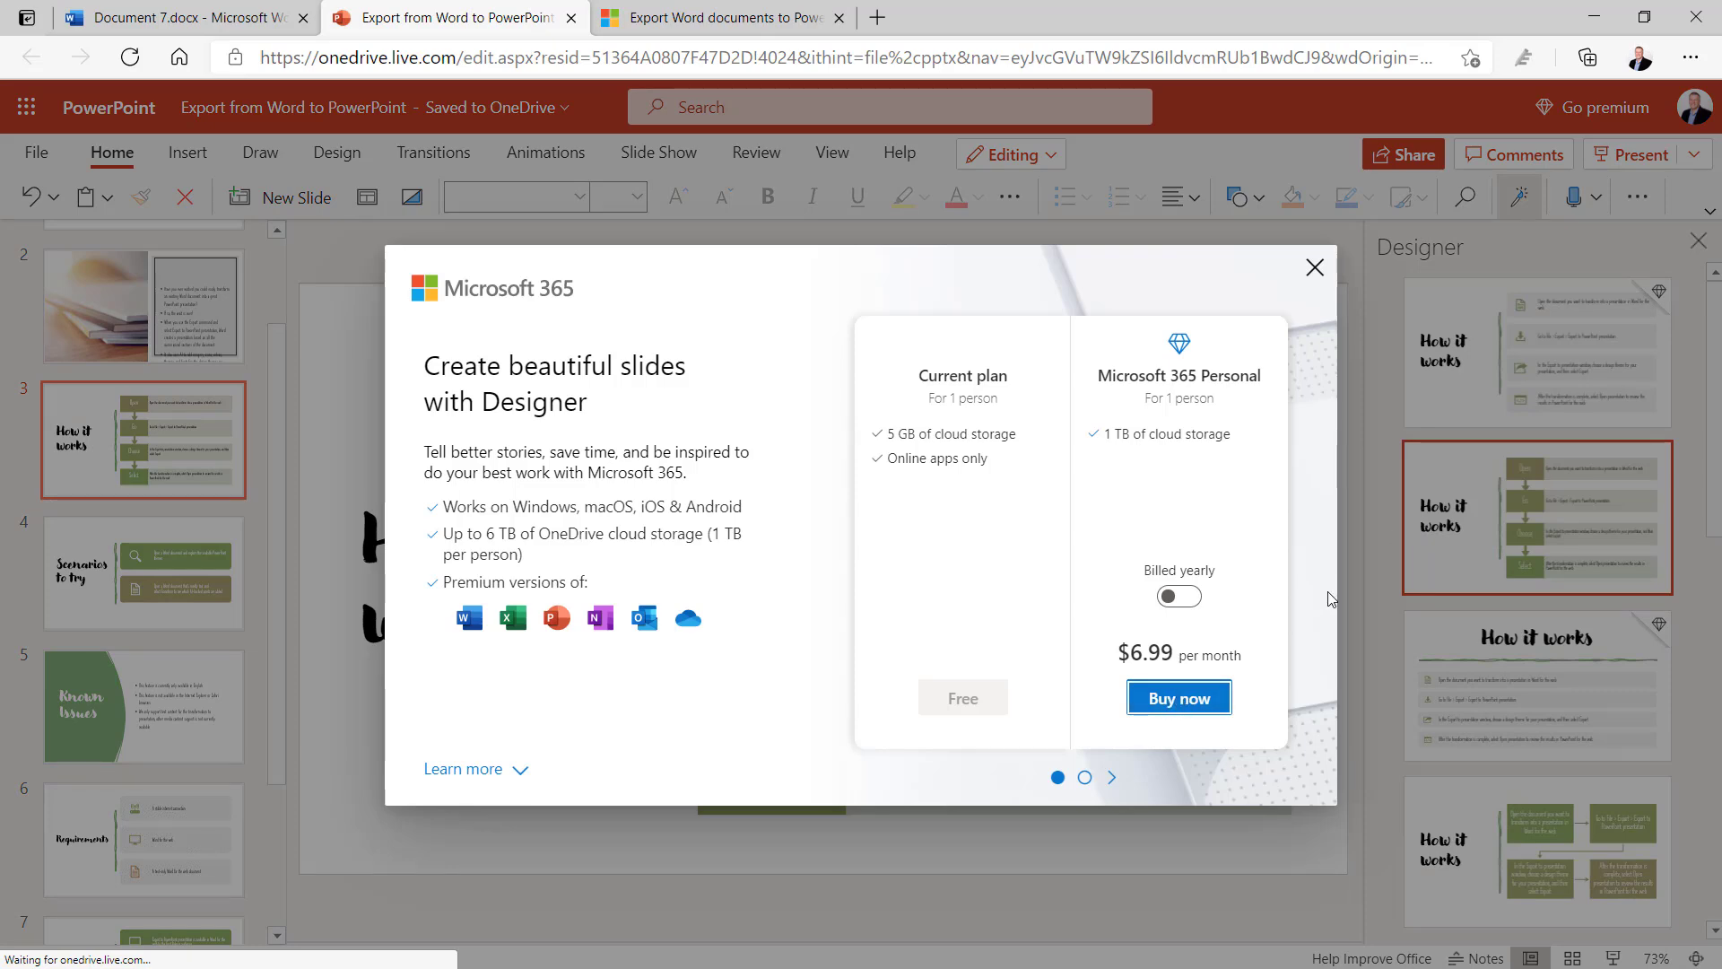
{"action": "left_click", "coordinate": [1316, 268]}
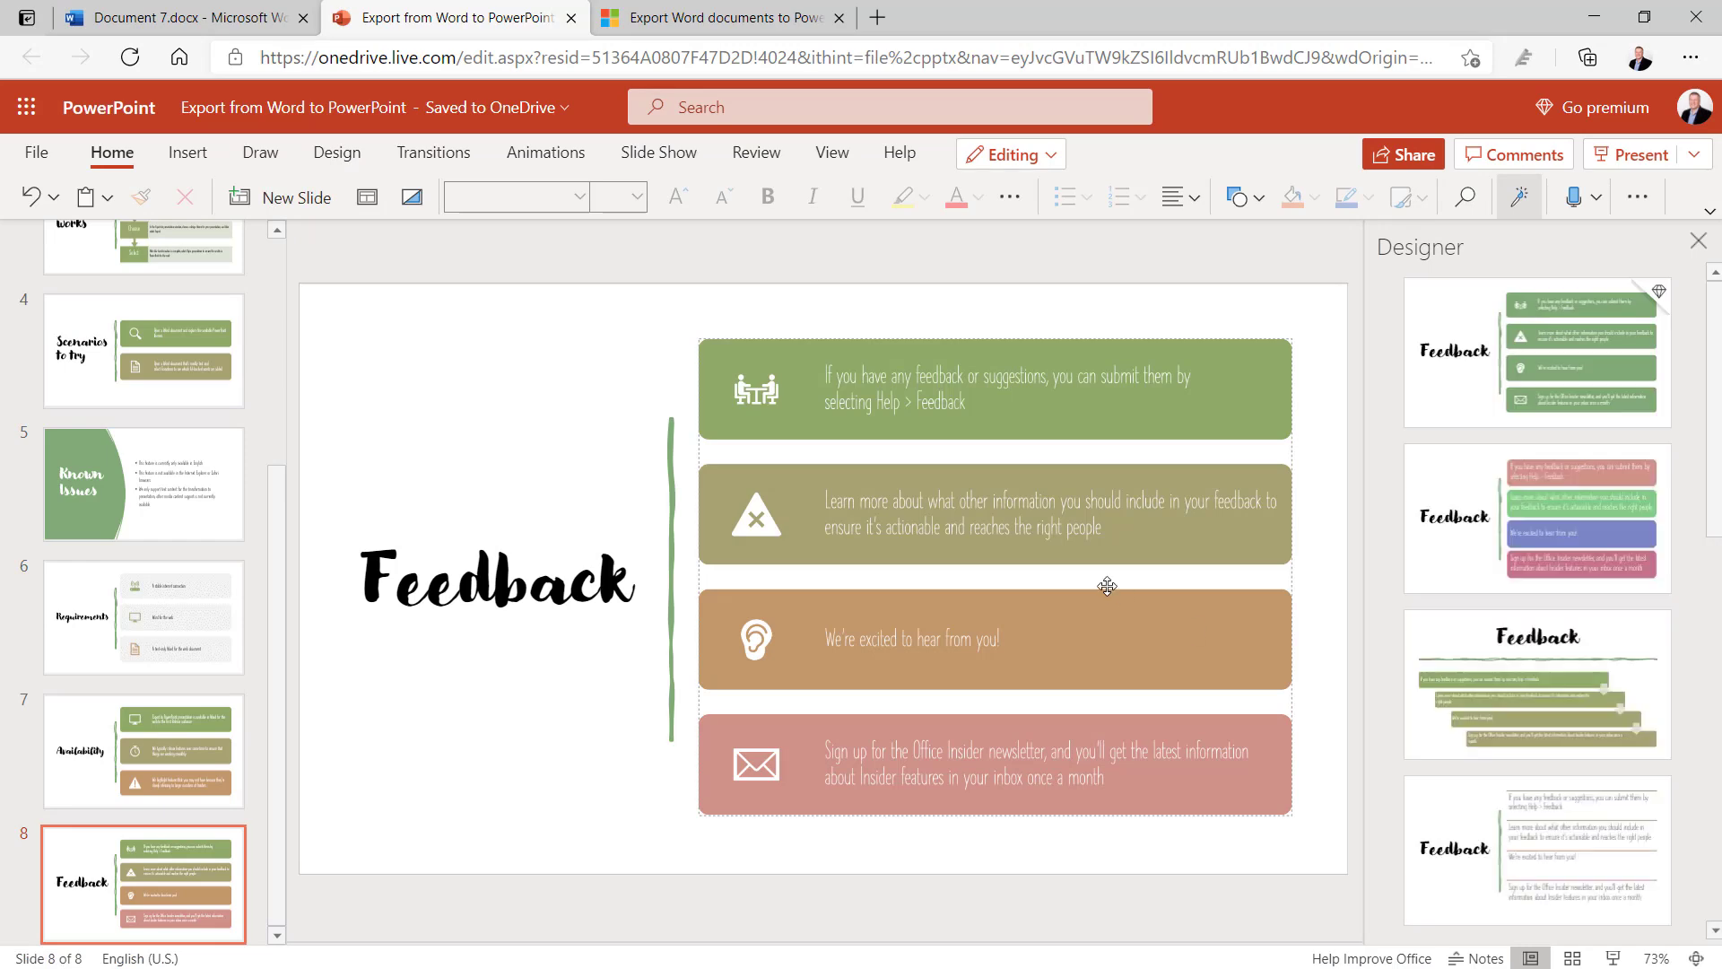
Step: Close the first deck, re-export with the green line-pattern theme, and view its How it works slide
{"action": "left_click", "coordinate": [572, 18]}
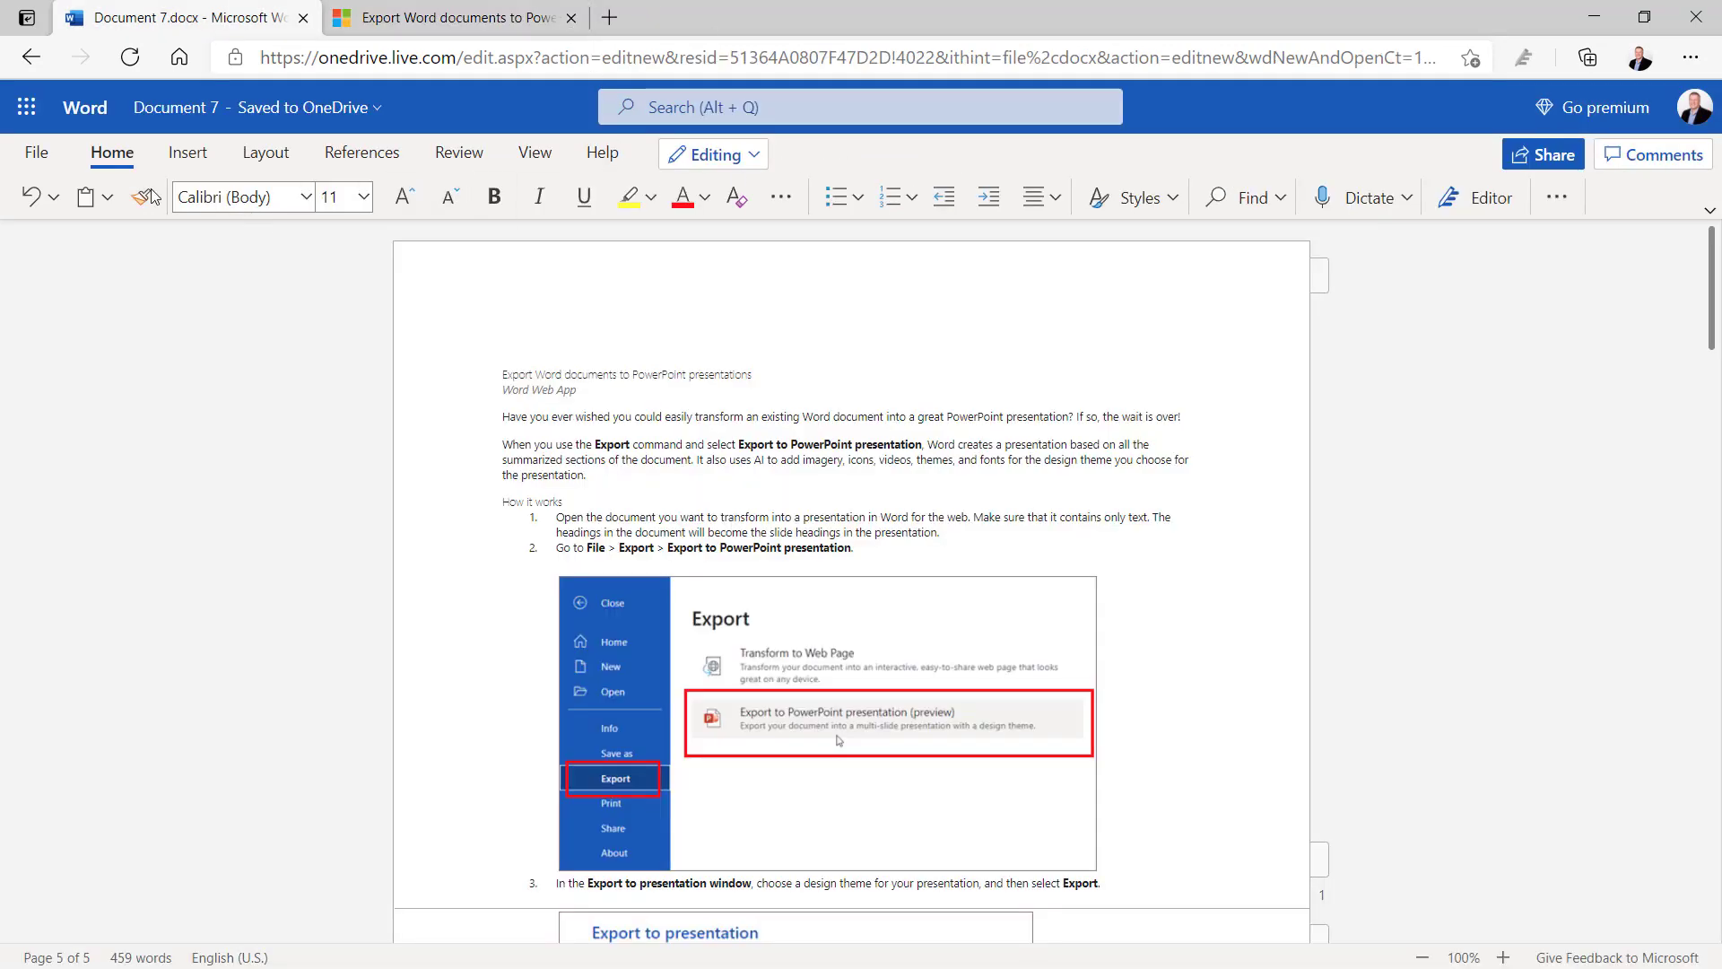
{"action": "left_click", "coordinate": [47, 155]}
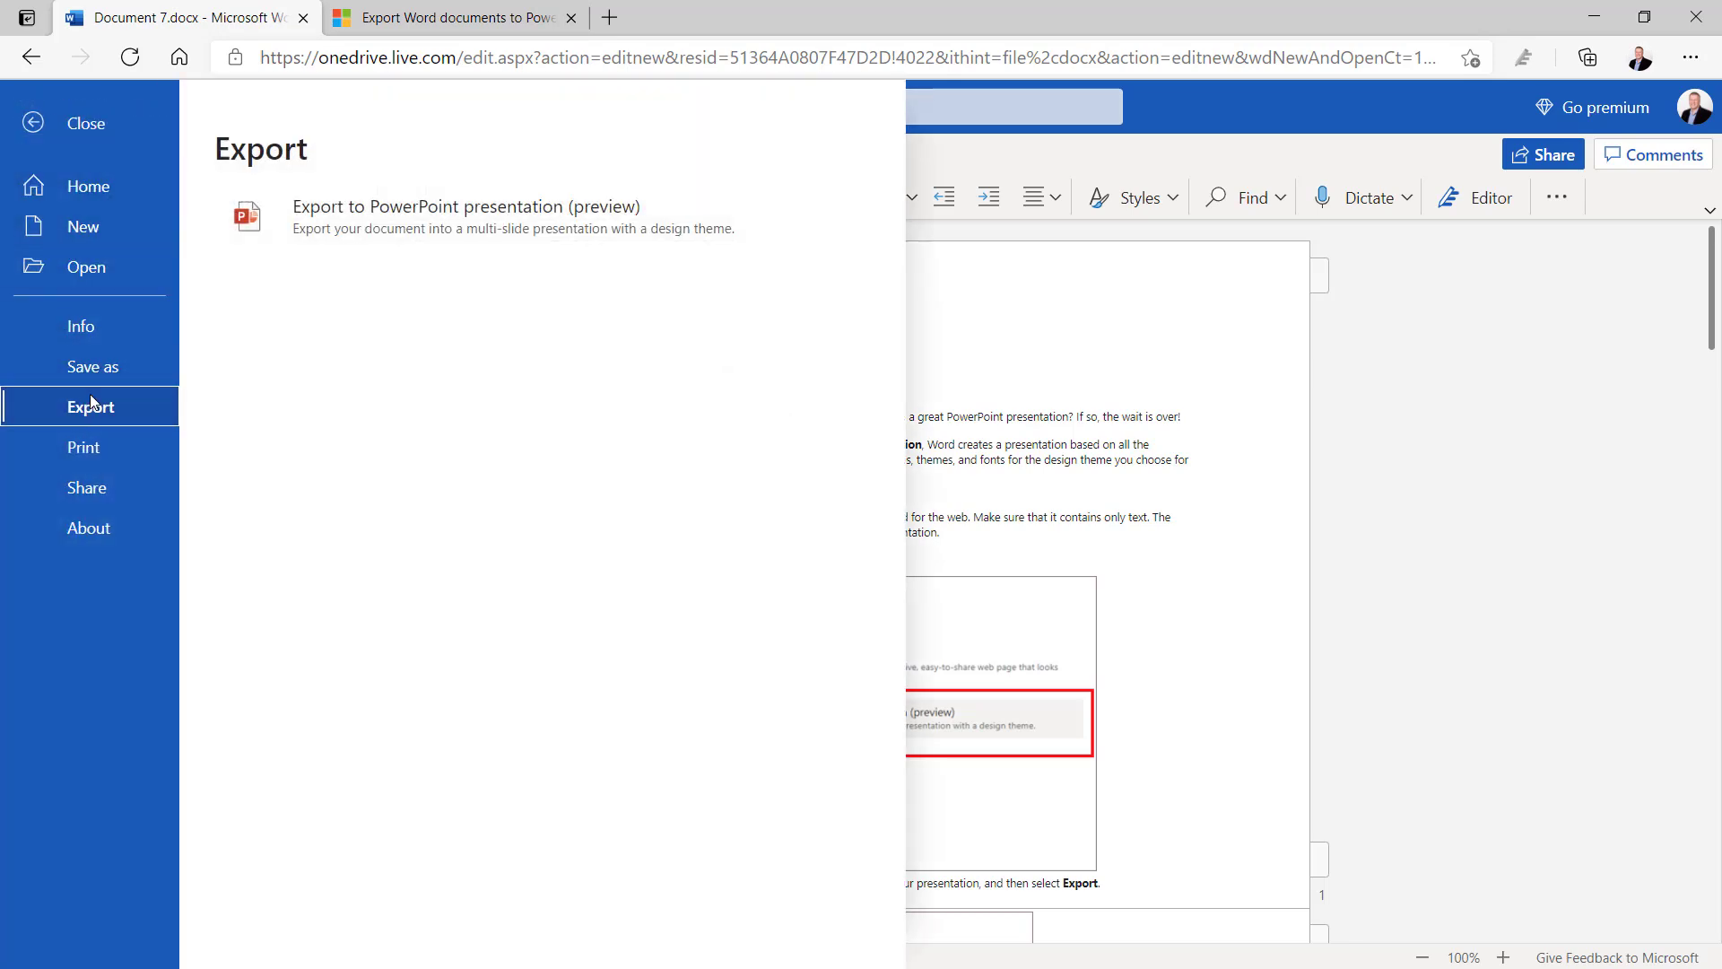
{"action": "left_click", "coordinate": [392, 227]}
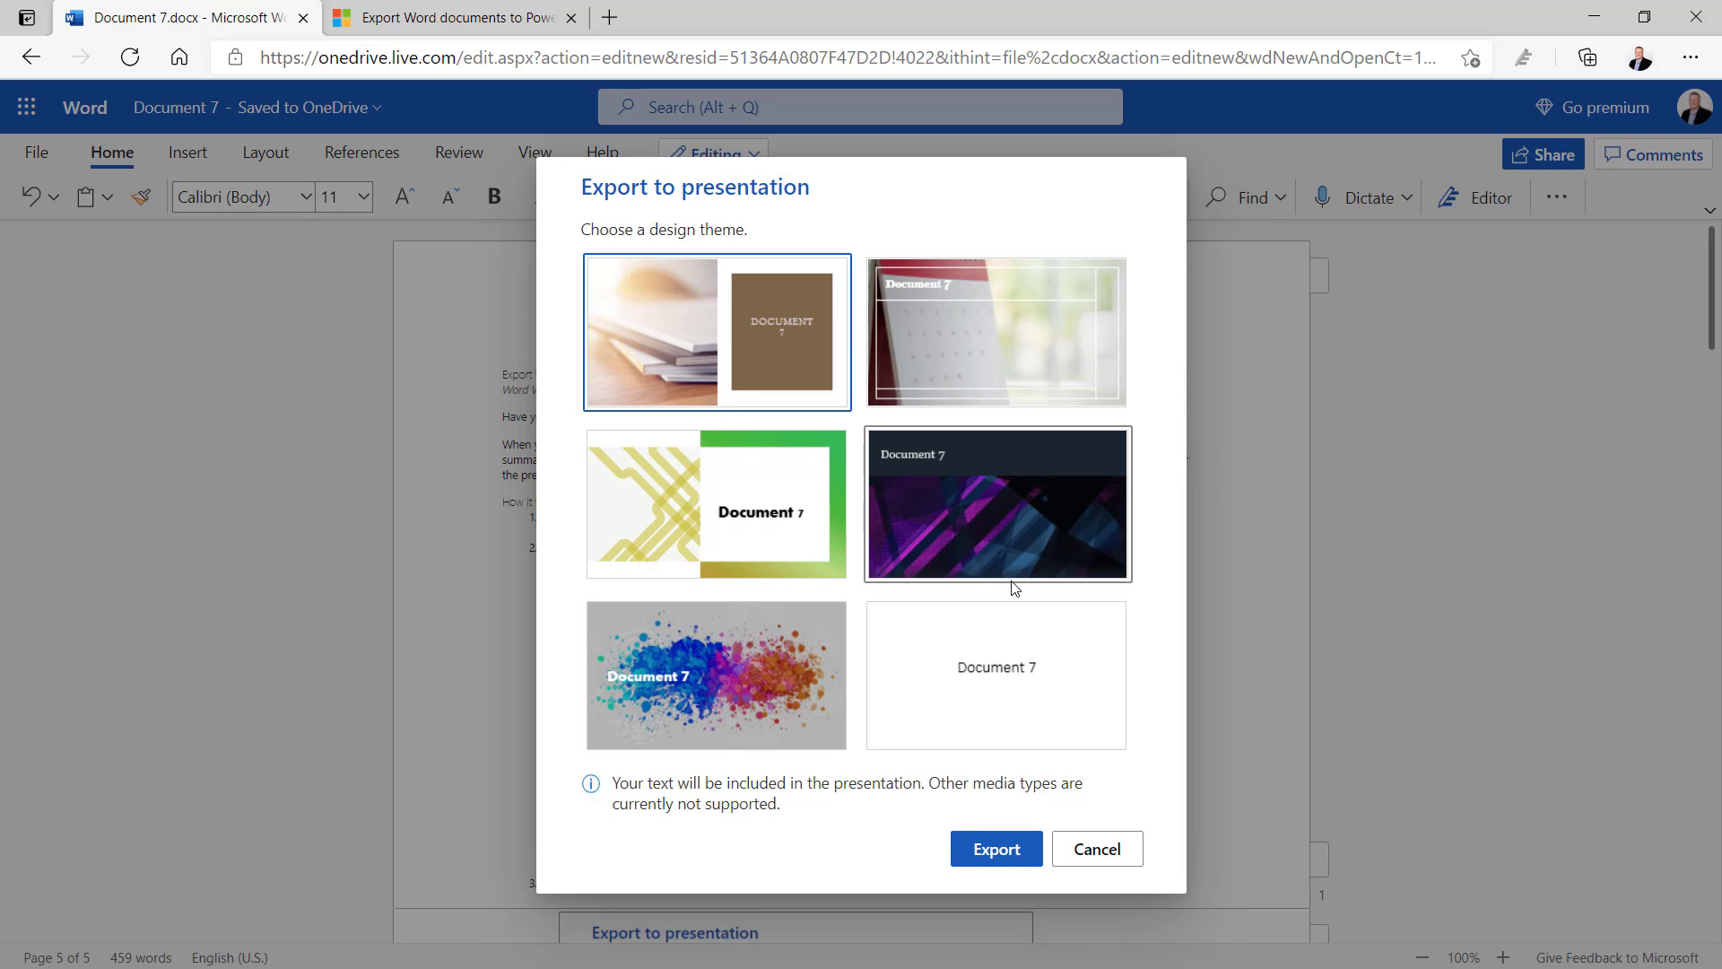
{"action": "left_click", "coordinate": [711, 512]}
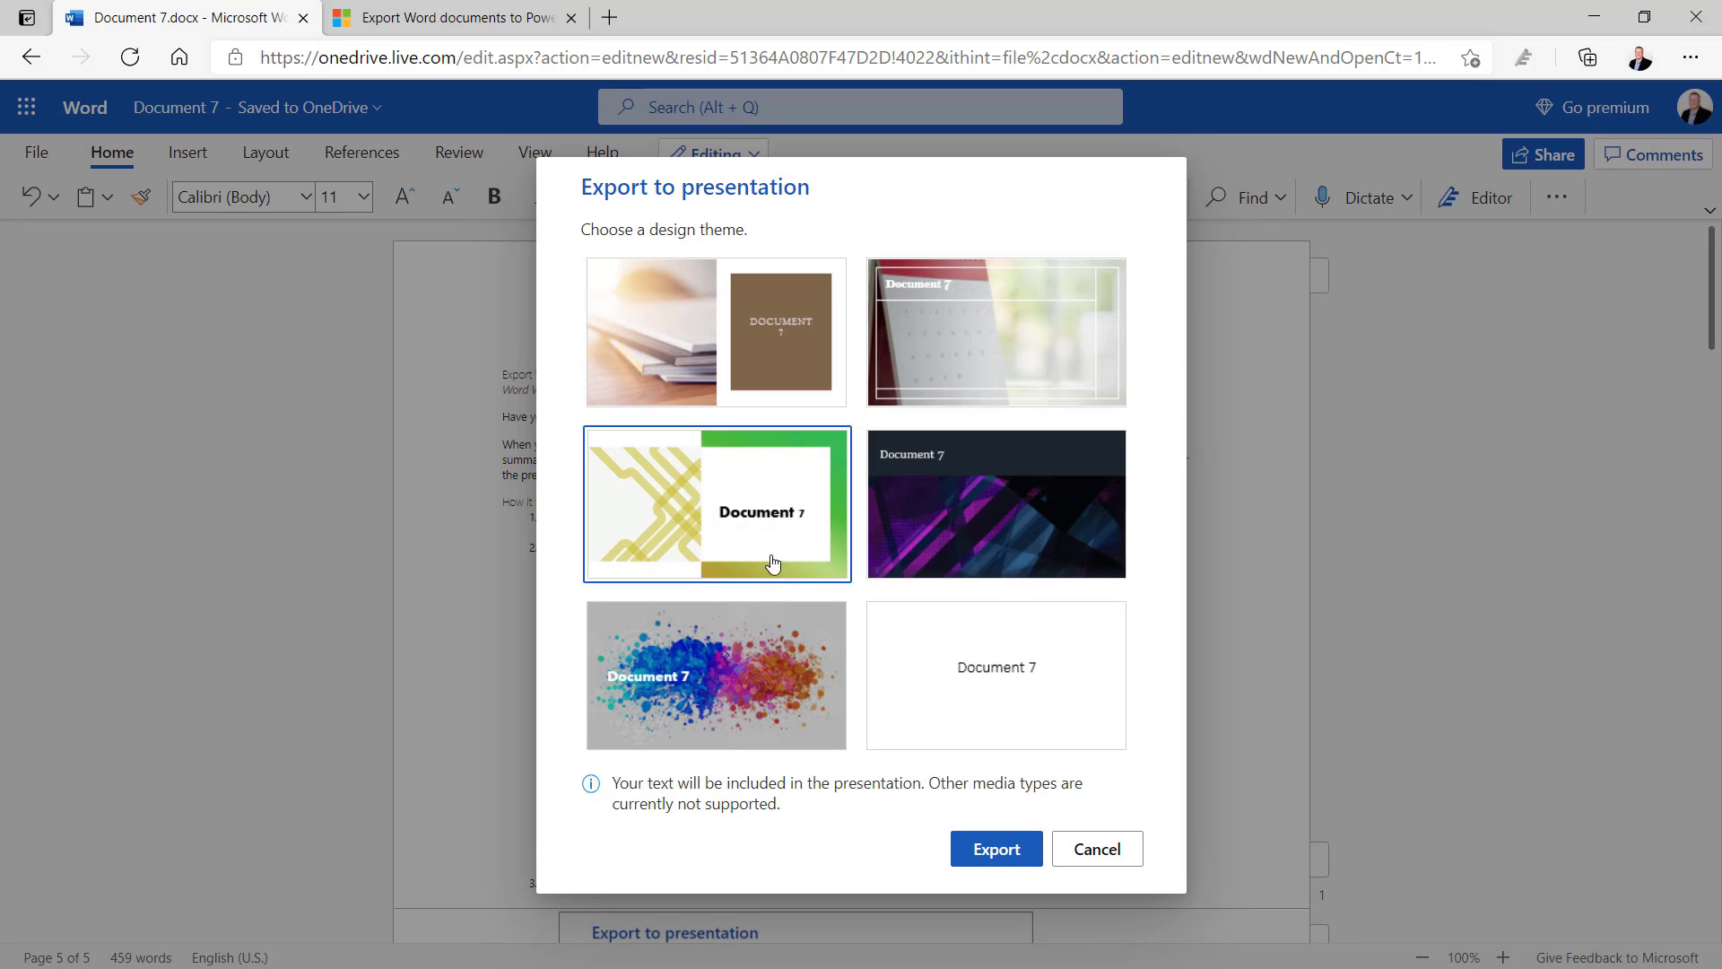
{"action": "left_click", "coordinate": [992, 848]}
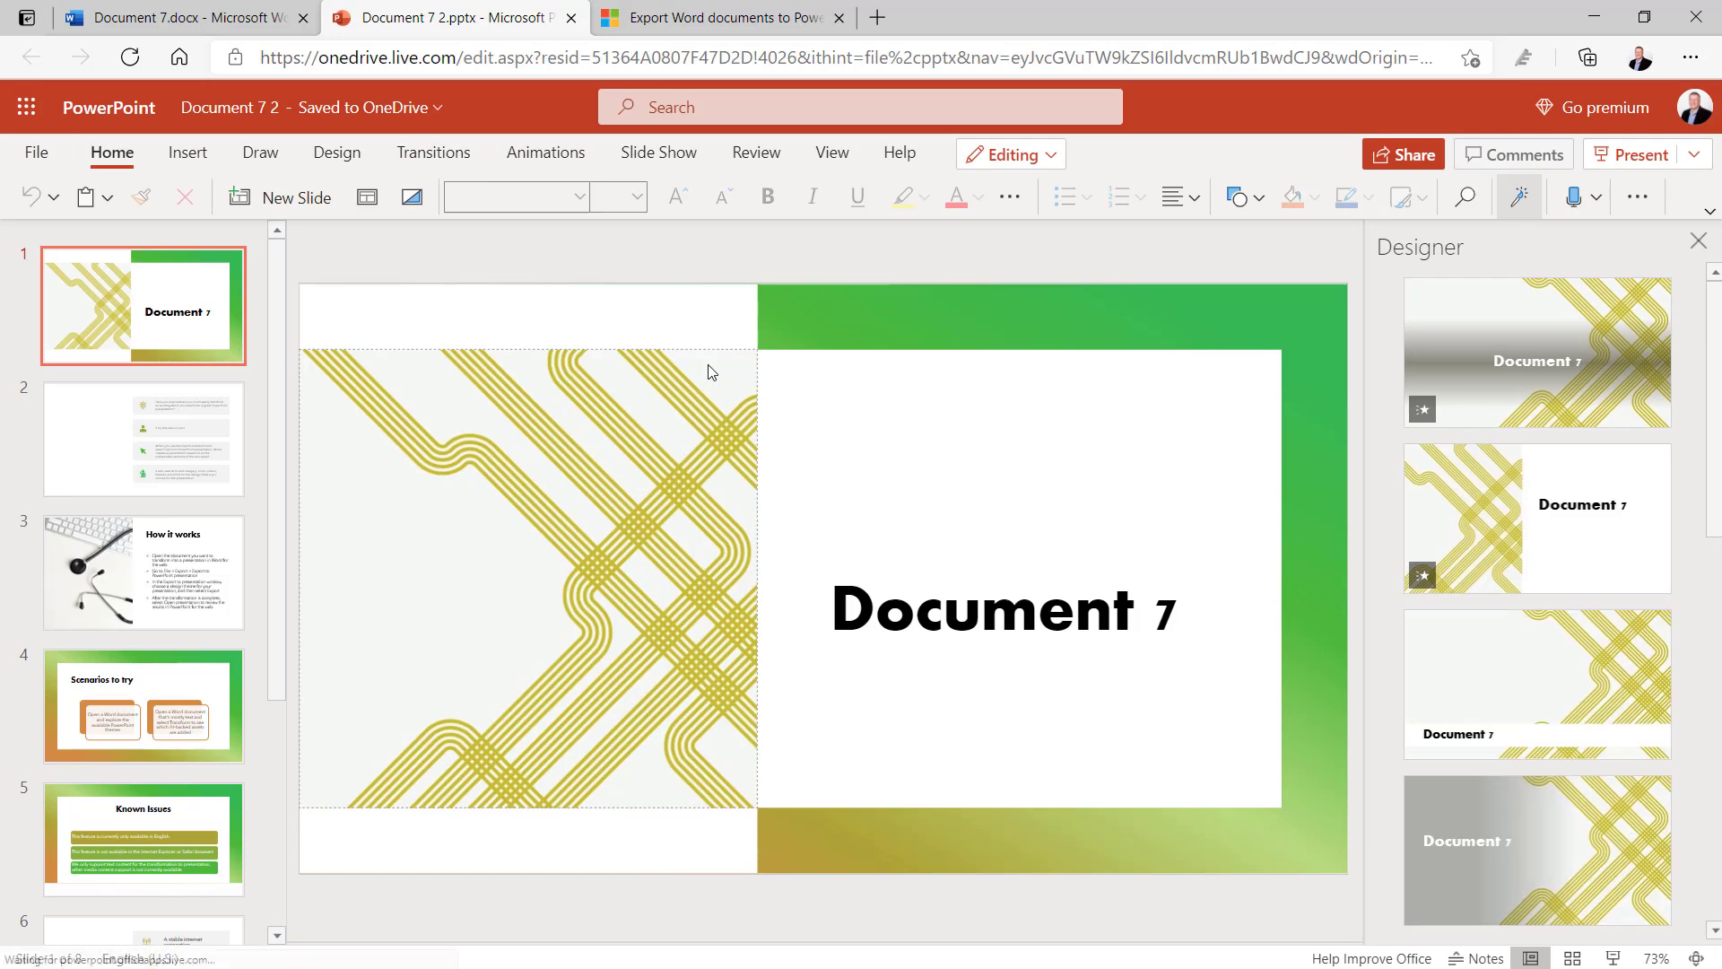
{"action": "left_click", "coordinate": [187, 440]}
{"action": "left_click", "coordinate": [157, 576]}
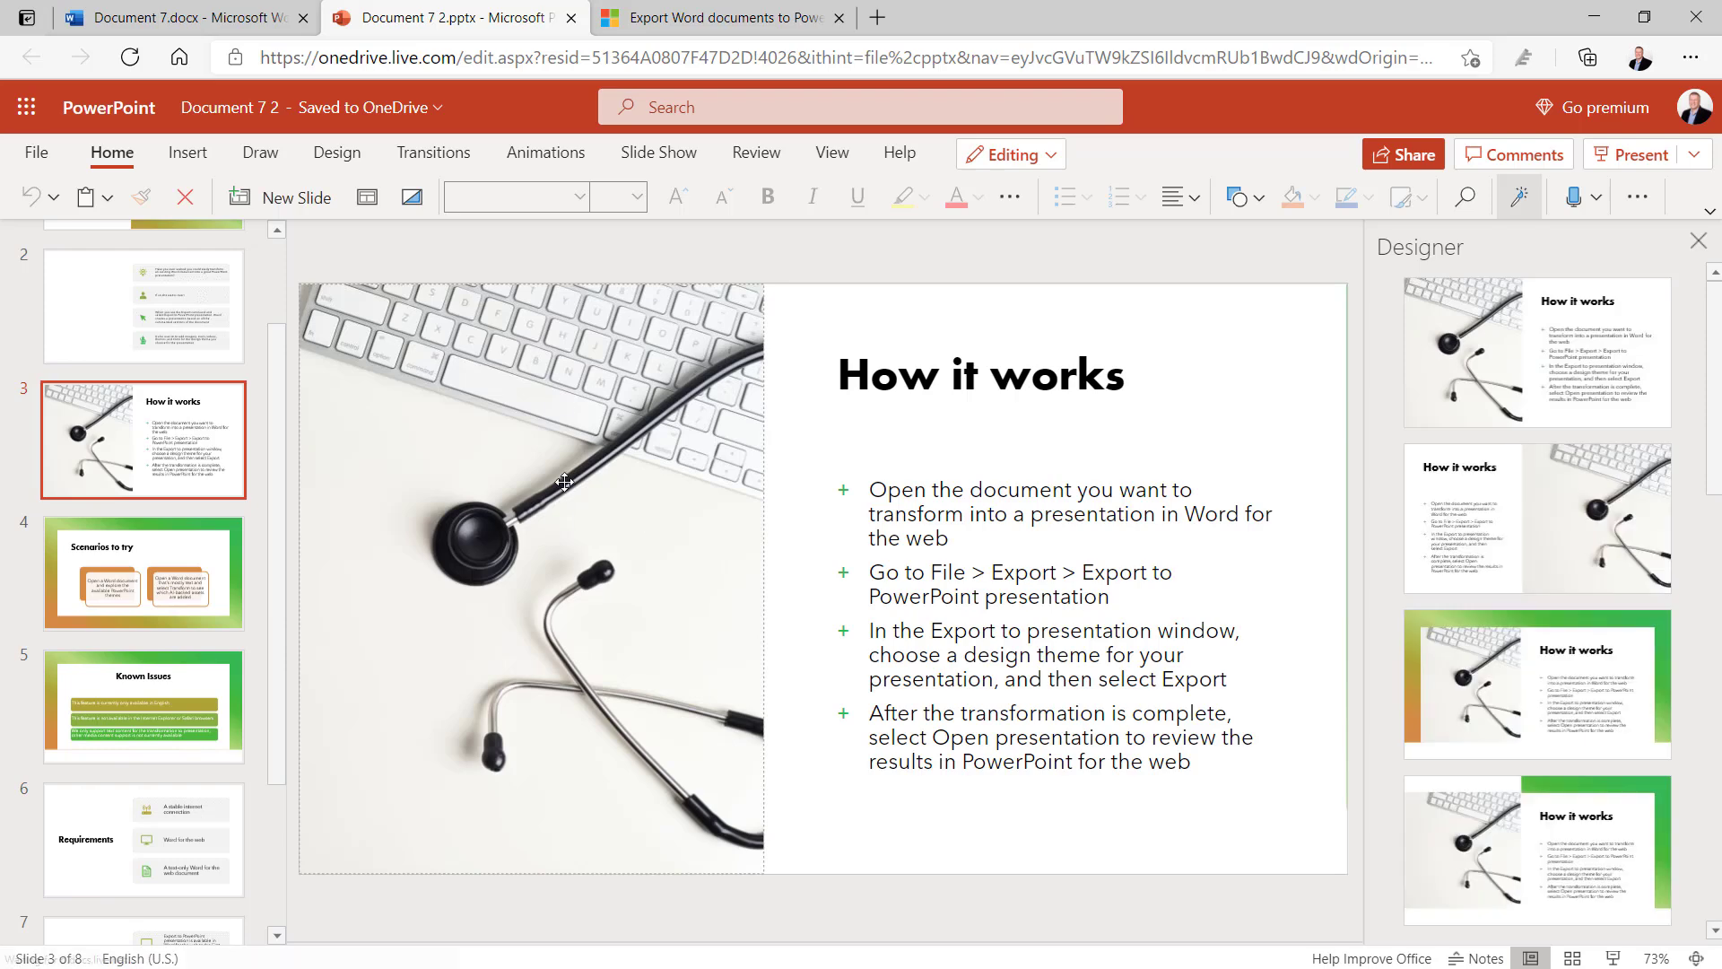
Step: Switch to the Document 7.docx tab and scroll back to the article's opening
{"action": "left_click", "coordinate": [217, 27]}
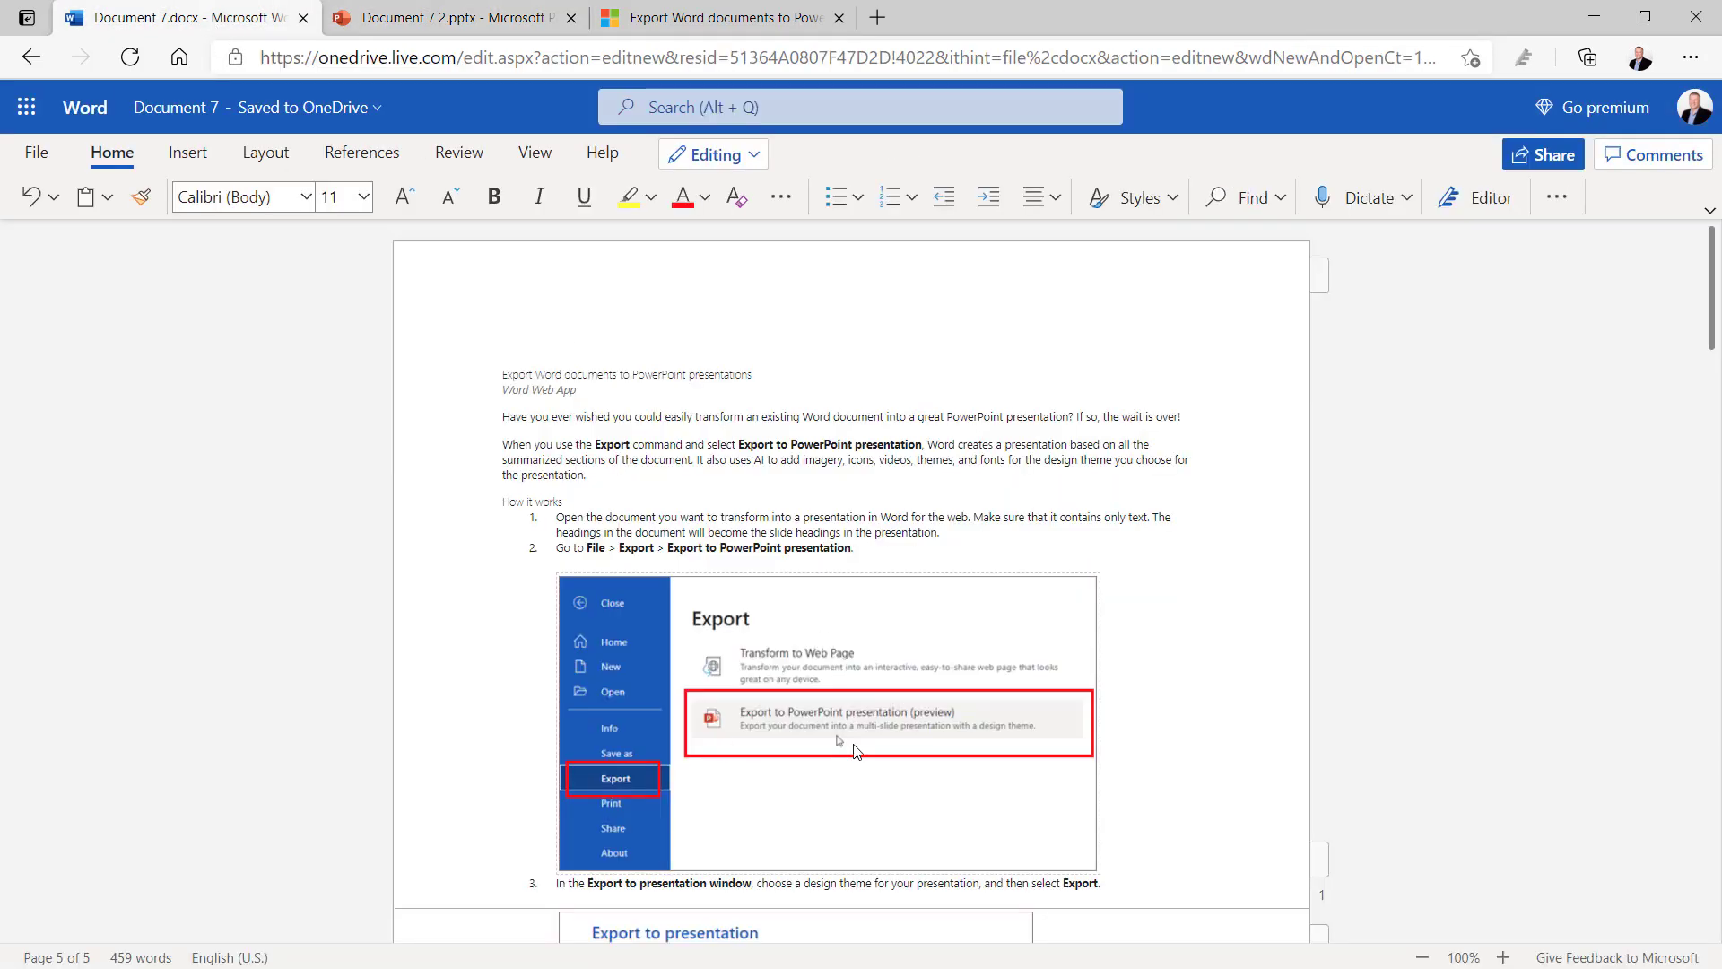
{"action": "scroll", "coordinate": [853, 750], "scroll_direction": "down", "scroll_amount": 1}
{"action": "scroll", "coordinate": [853, 749], "scroll_direction": "down", "scroll_amount": 2}
{"action": "scroll", "coordinate": [853, 750], "scroll_direction": "down", "scroll_amount": 1}
{"action": "scroll", "coordinate": [853, 749], "scroll_direction": "down", "scroll_amount": 2}
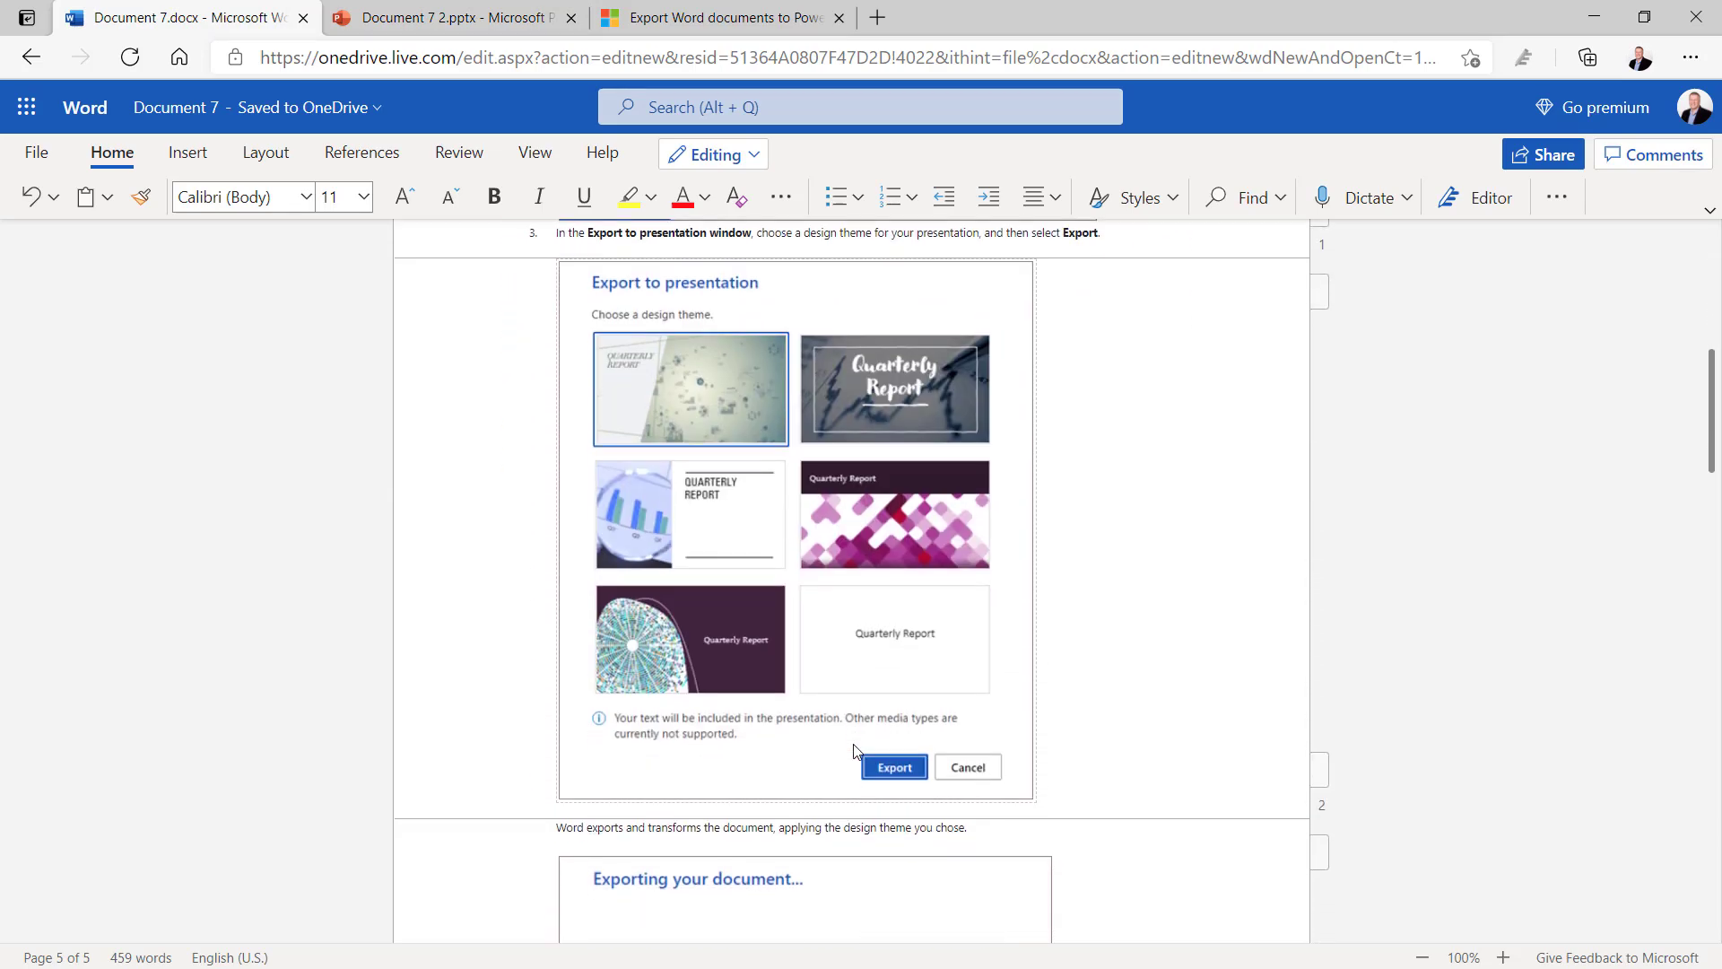
{"action": "scroll", "coordinate": [853, 749], "scroll_direction": "down", "scroll_amount": 2}
{"action": "scroll", "coordinate": [853, 748], "scroll_direction": "down", "scroll_amount": 2}
{"action": "scroll", "coordinate": [853, 750], "scroll_direction": "down", "scroll_amount": 1}
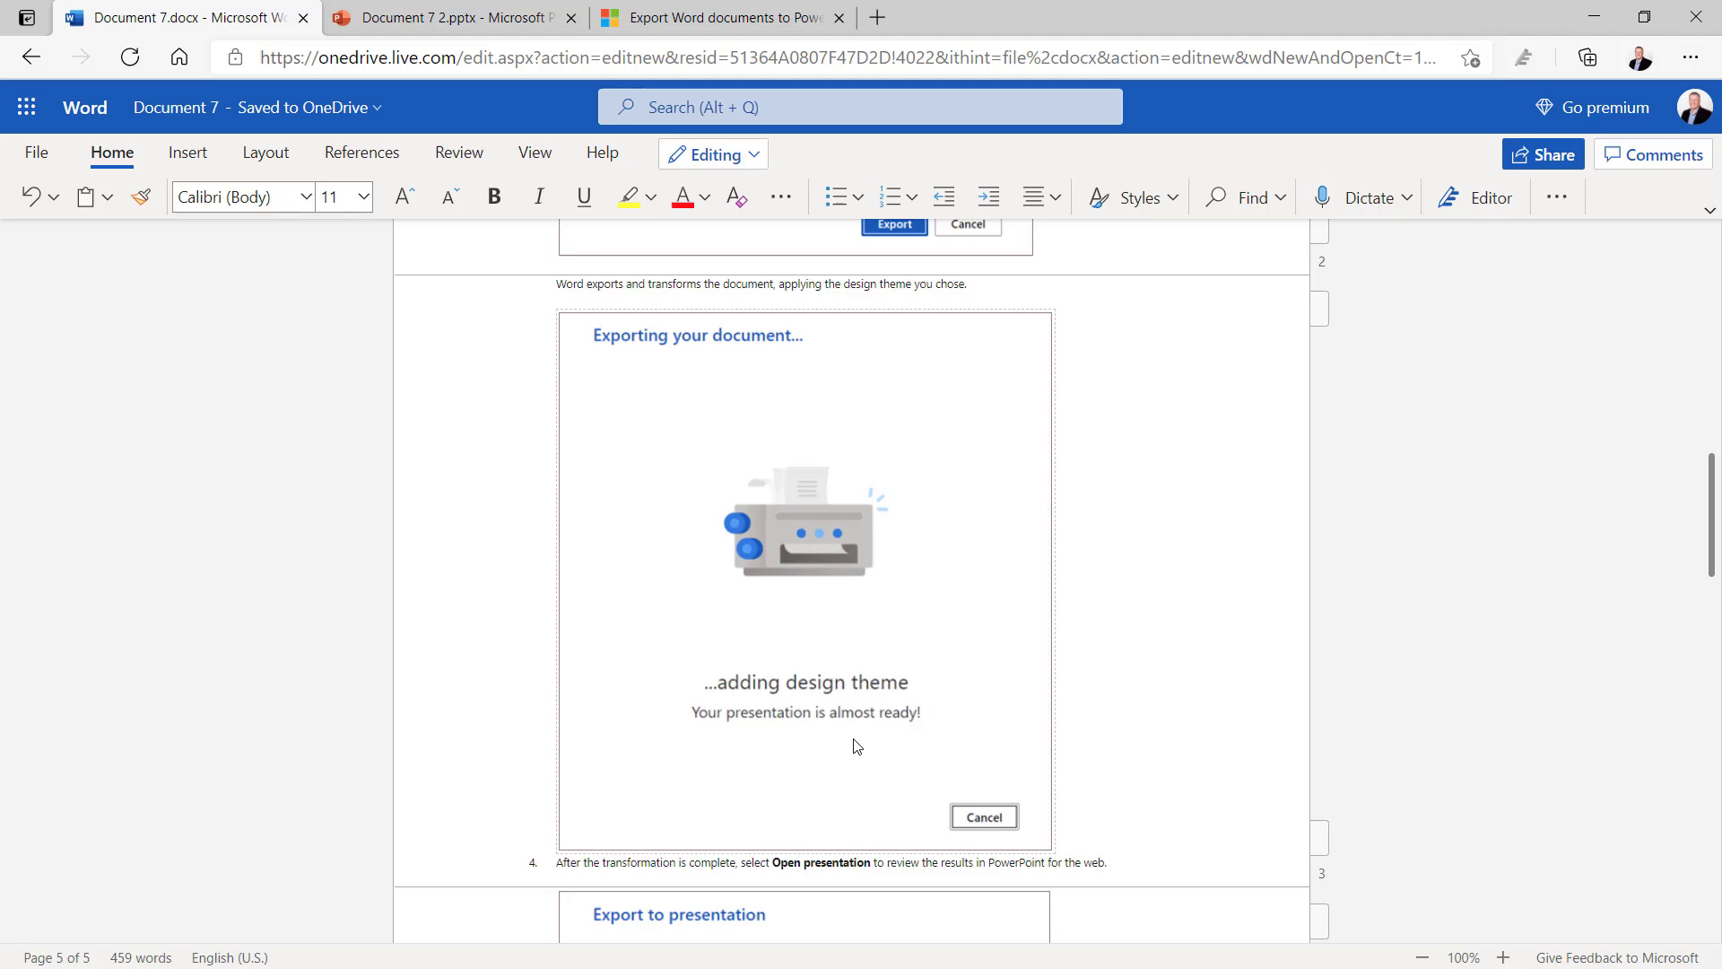
{"action": "scroll", "coordinate": [854, 745], "scroll_direction": "up", "scroll_amount": 3}
{"action": "scroll", "coordinate": [853, 745], "scroll_direction": "up", "scroll_amount": 3}
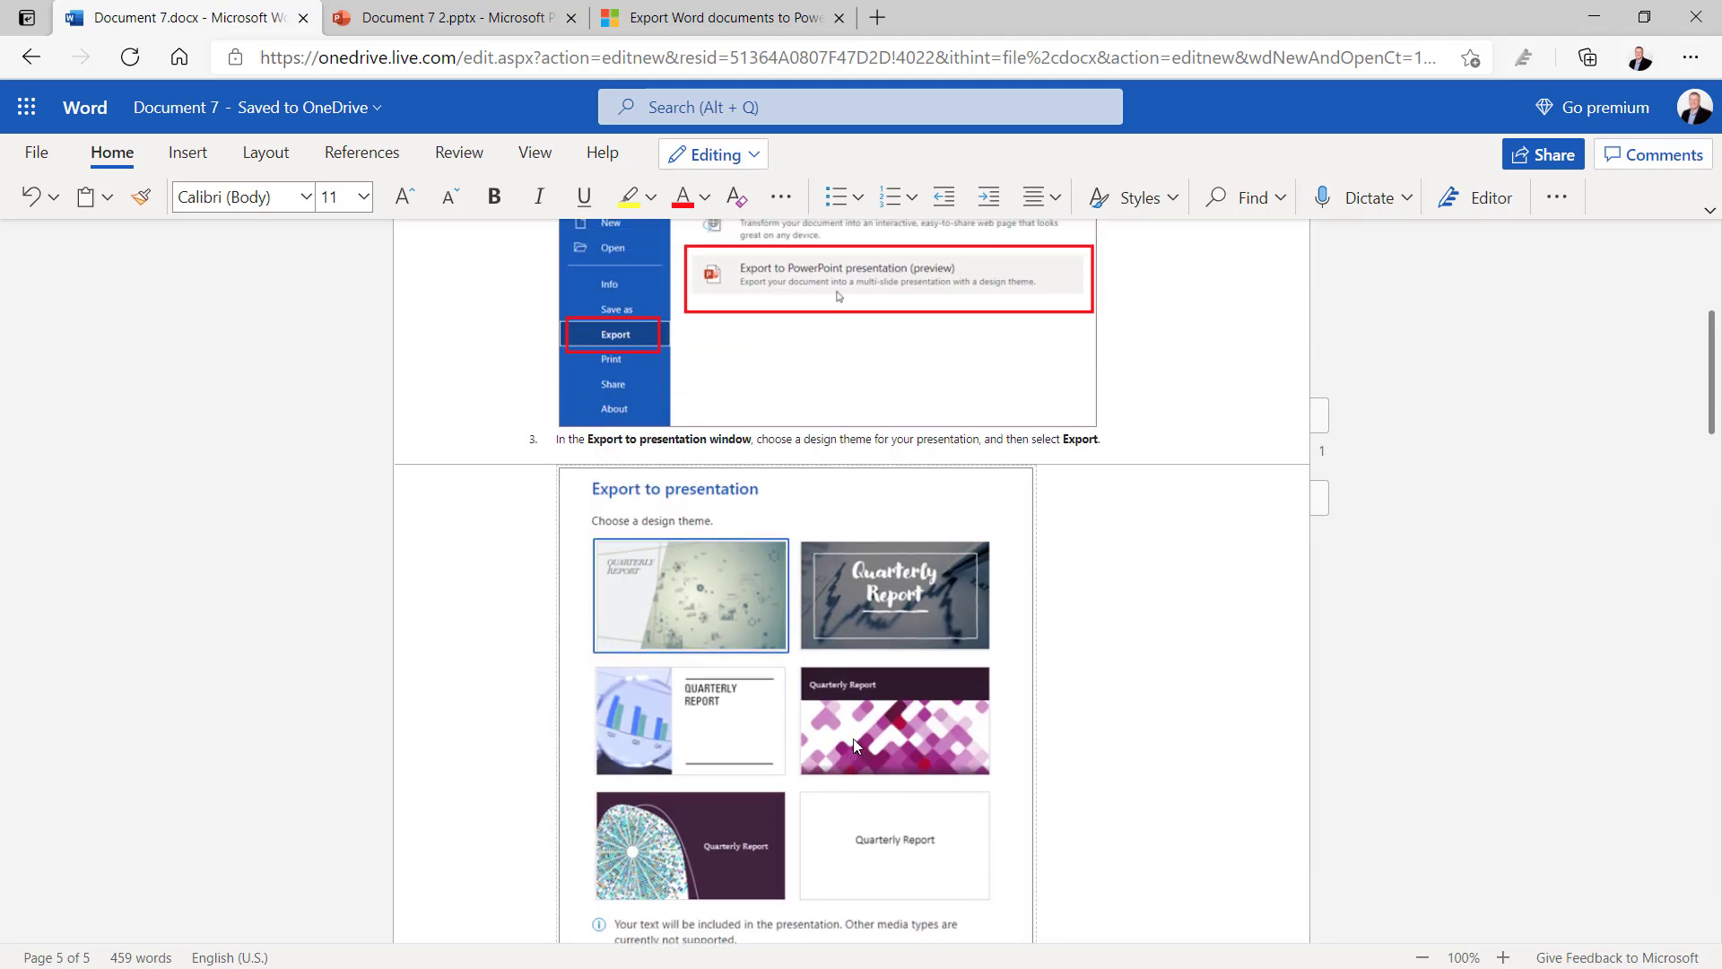
{"action": "scroll", "coordinate": [854, 745], "scroll_direction": "up", "scroll_amount": 2}
{"action": "scroll", "coordinate": [854, 745], "scroll_direction": "up", "scroll_amount": 2}
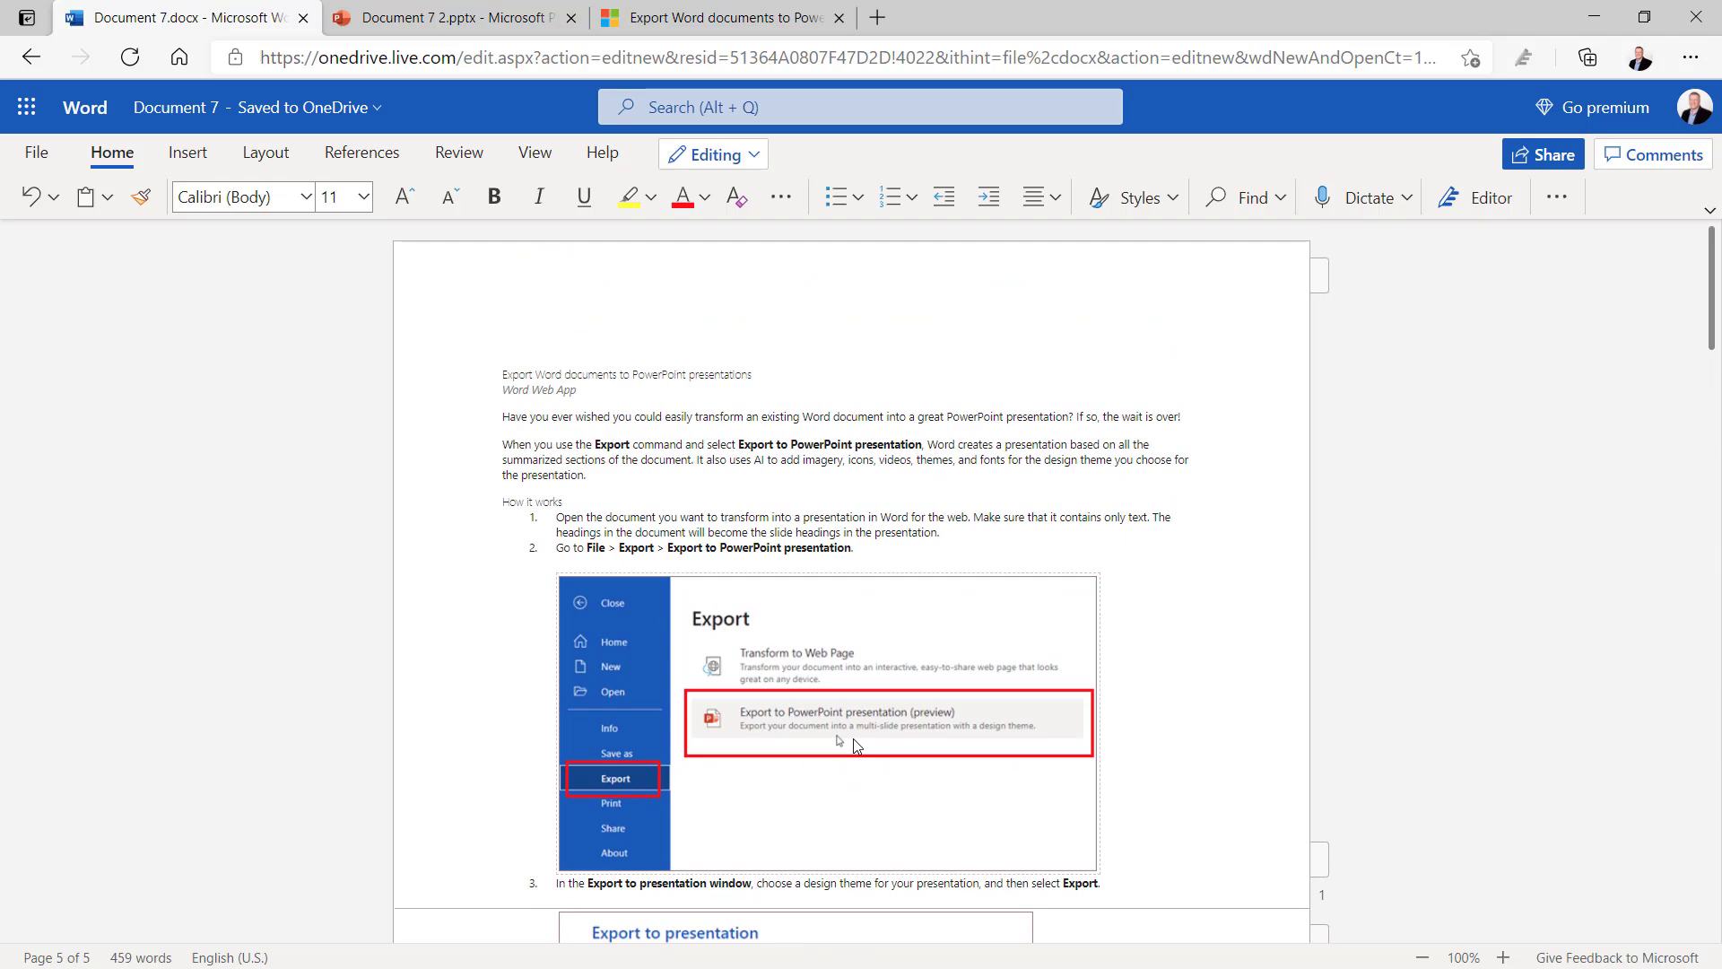
Step: Switch to the Document 7 2.pptx tab, showing slide 3 'How it works'
{"action": "left_click", "coordinate": [417, 24]}
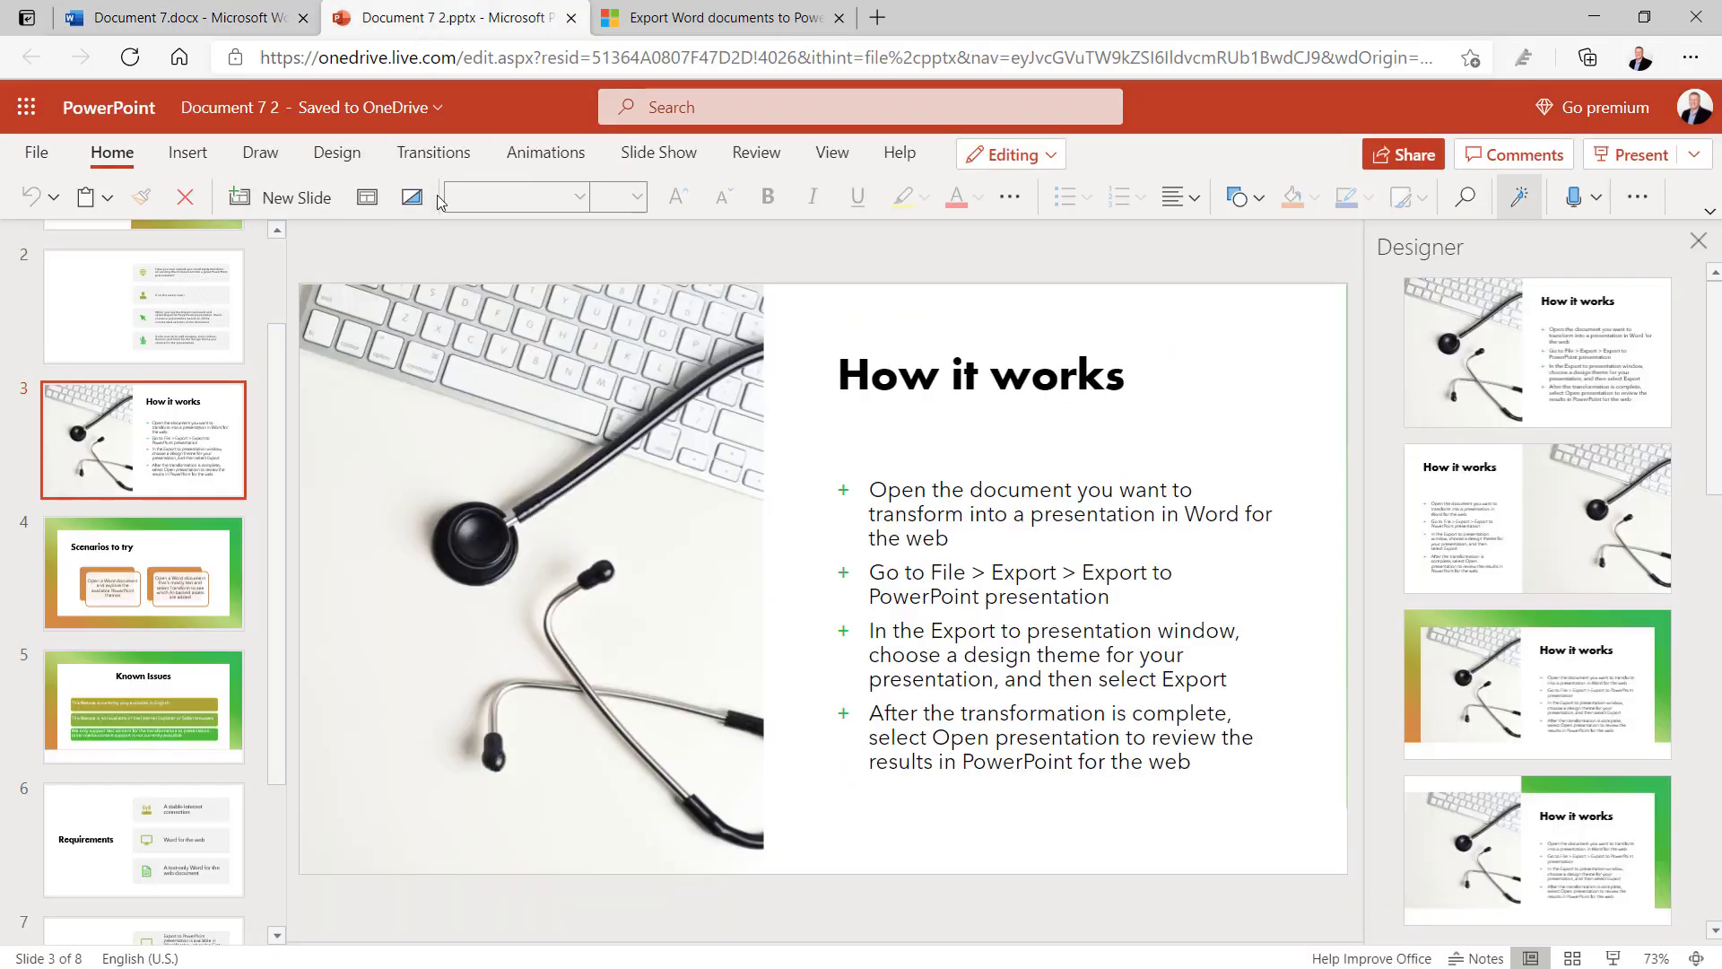